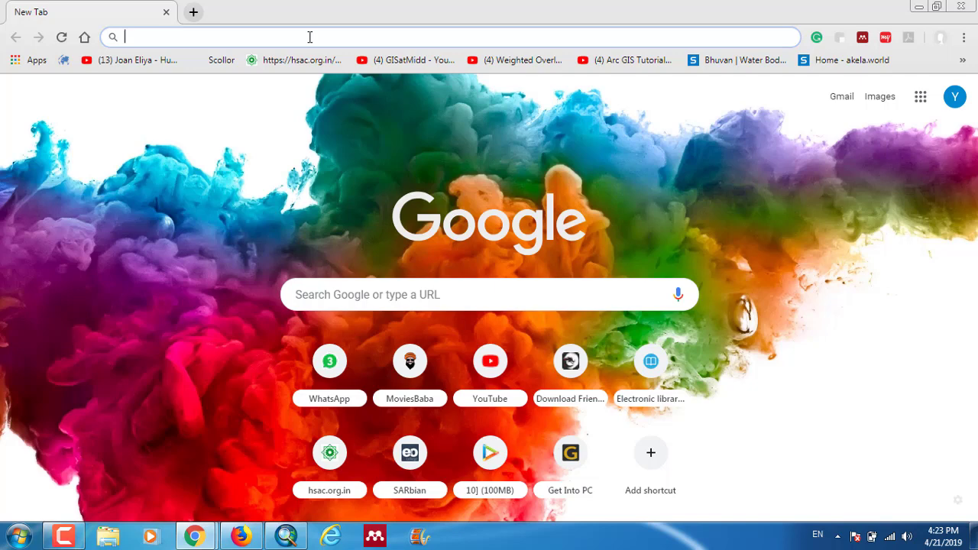
Search Google for 'alaska satellite facility' from the Chrome address bar
text(al)
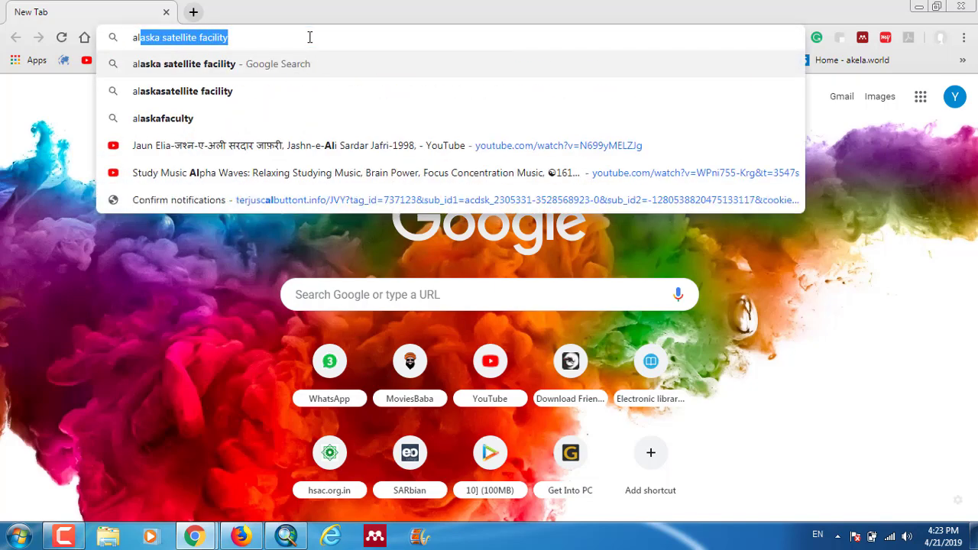
text(aska sat)
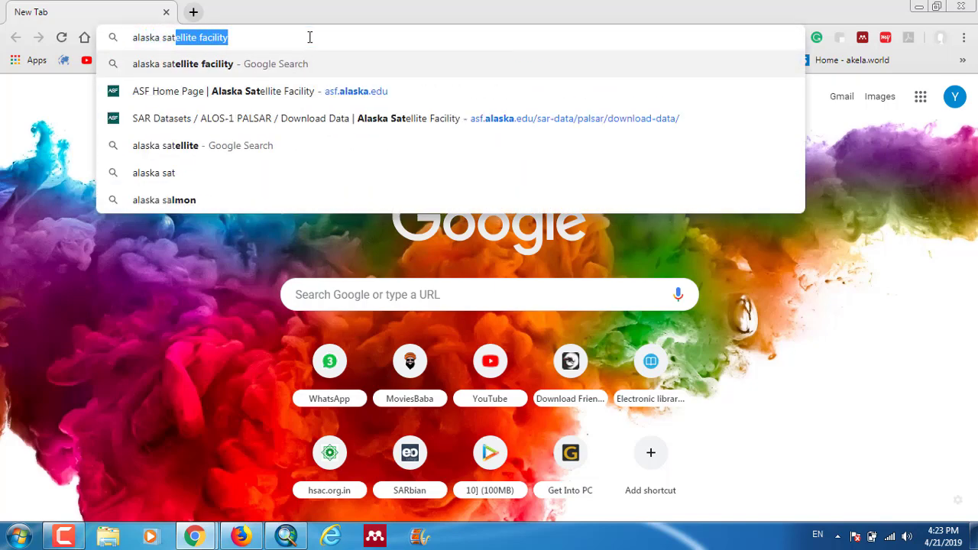
text(ellite )
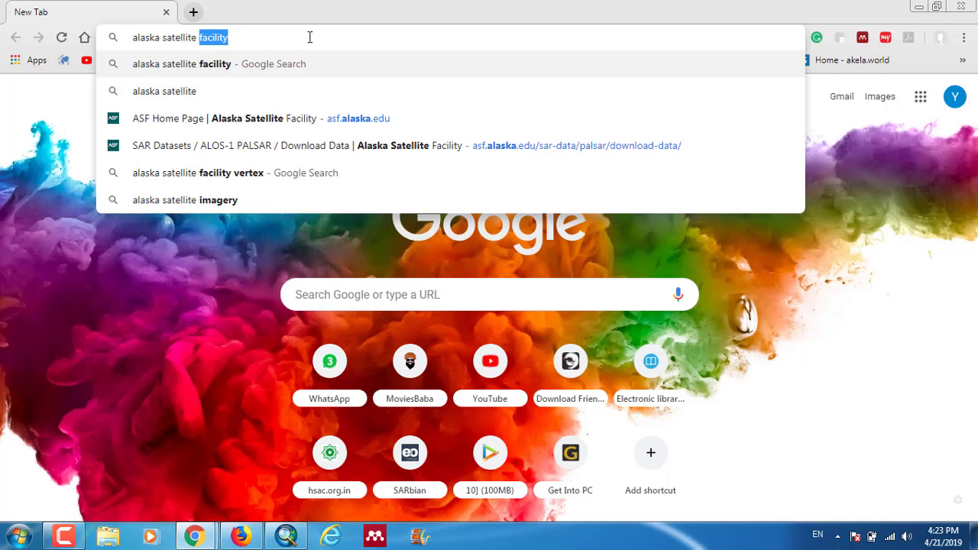
text(facility)
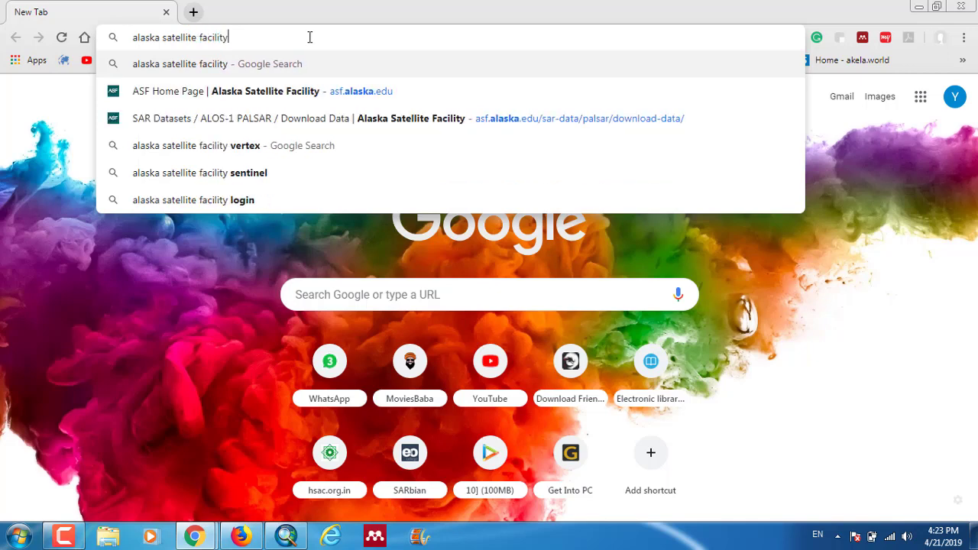
key(Return)
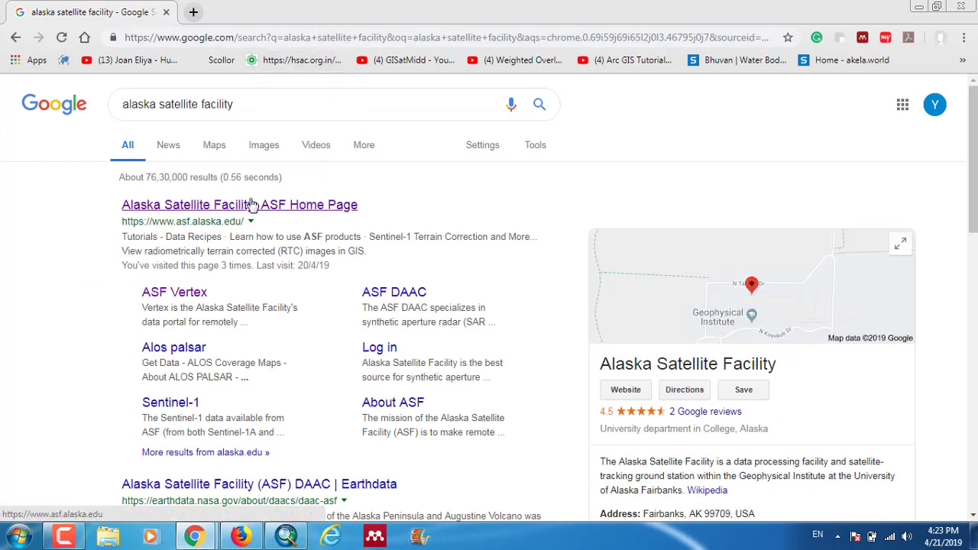
Open the ASF Vertex sitelink under the Alaska Satellite Facility result
click(184, 298)
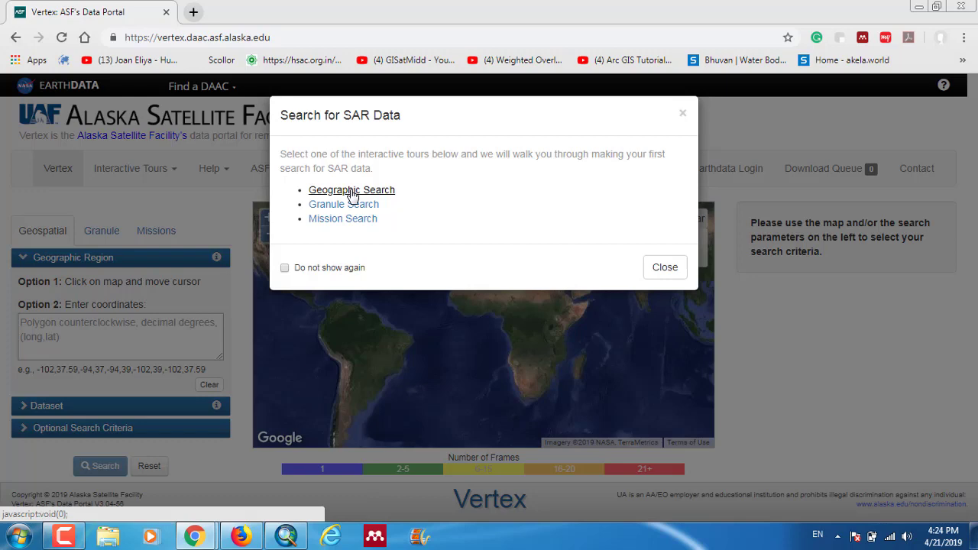
Start the geographic search tour and draw a rectangle search area over the Mahanadi delta
click(351, 191)
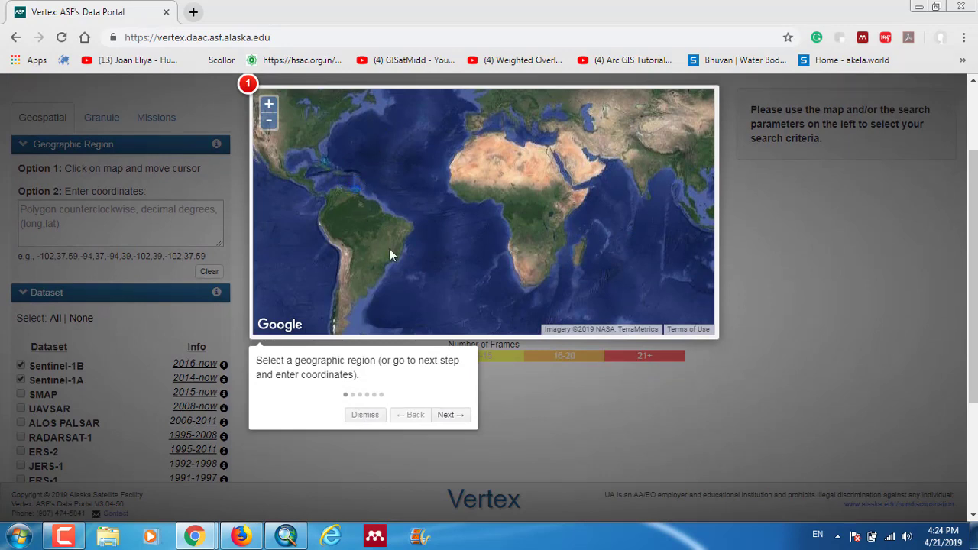
drag(655, 191, 473, 219)
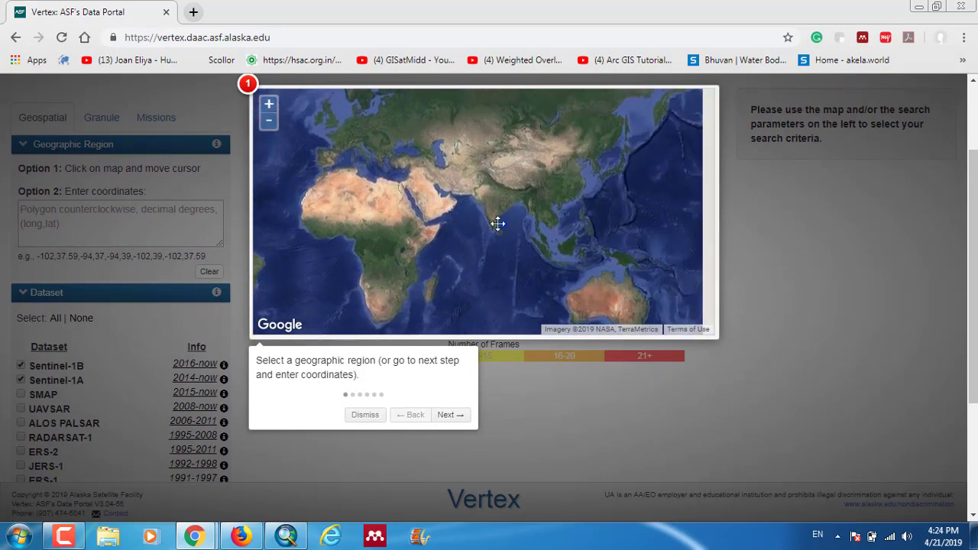
scroll(473, 219, up, 3)
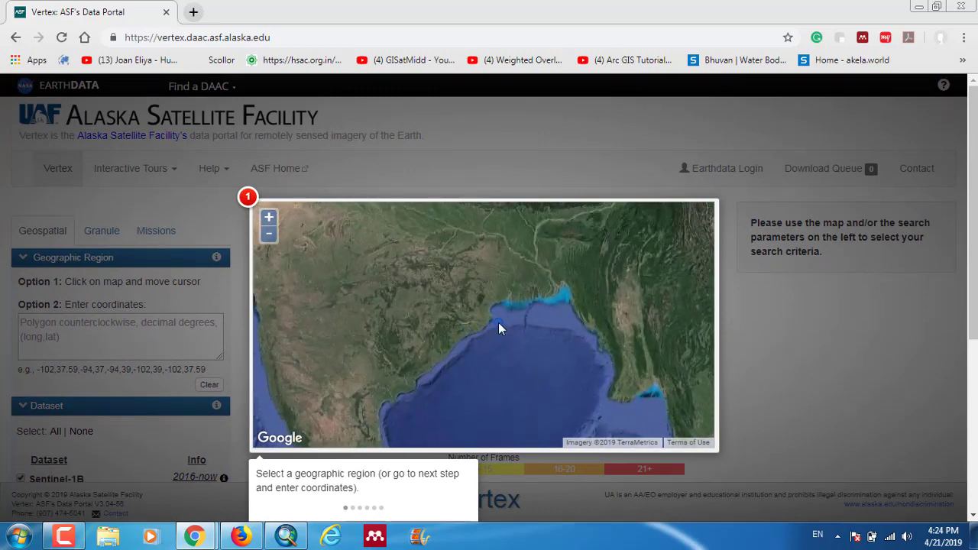
scroll(498, 323, up, 2)
scroll(469, 328, up, 2)
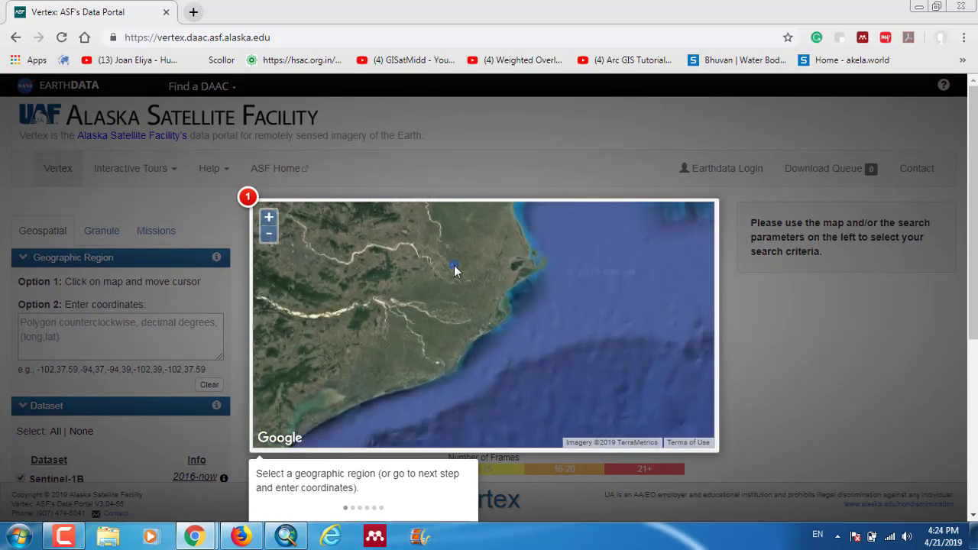
drag(454, 268, 497, 331)
mouse_move(532, 246)
mouse_down()
mouse_move(485, 310)
mouse_move(552, 222)
mouse_up()
click(548, 239)
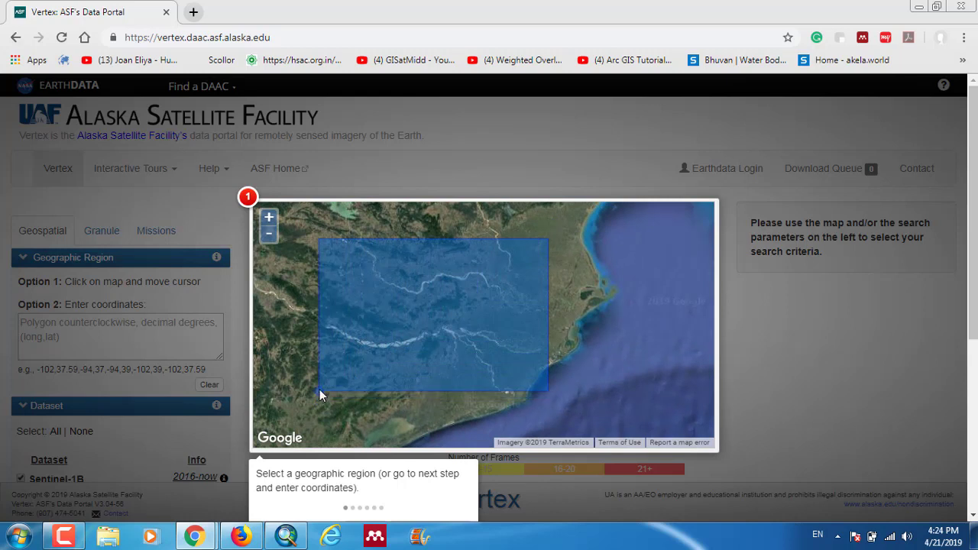
click(342, 363)
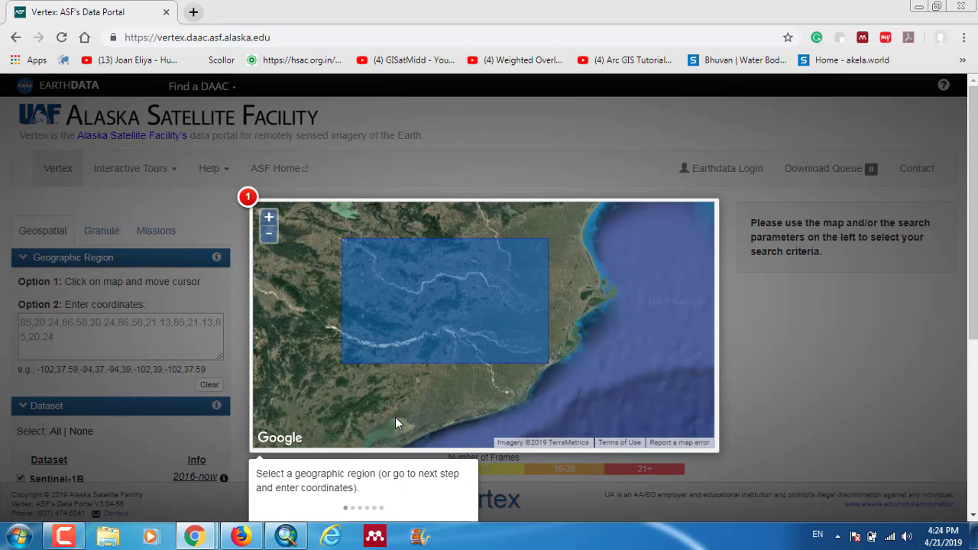
Step through the tour's coordinates, date range, dataset and path/frame steps, then finish it
scroll(237, 258, down, 2)
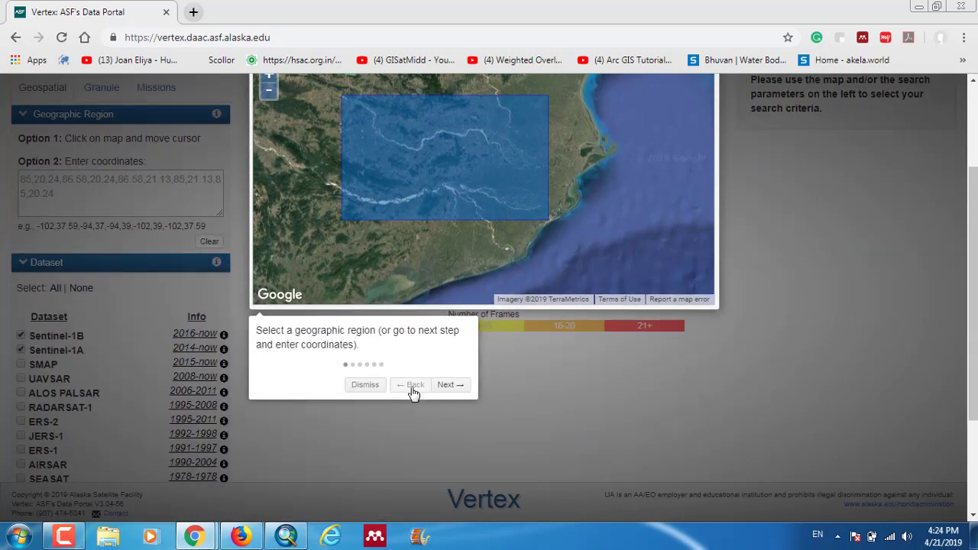
click(447, 385)
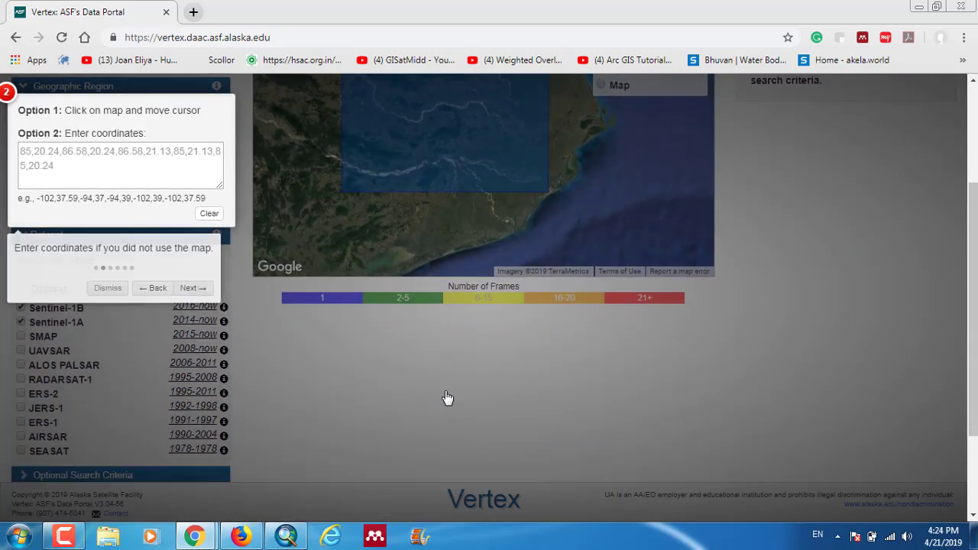
click(195, 286)
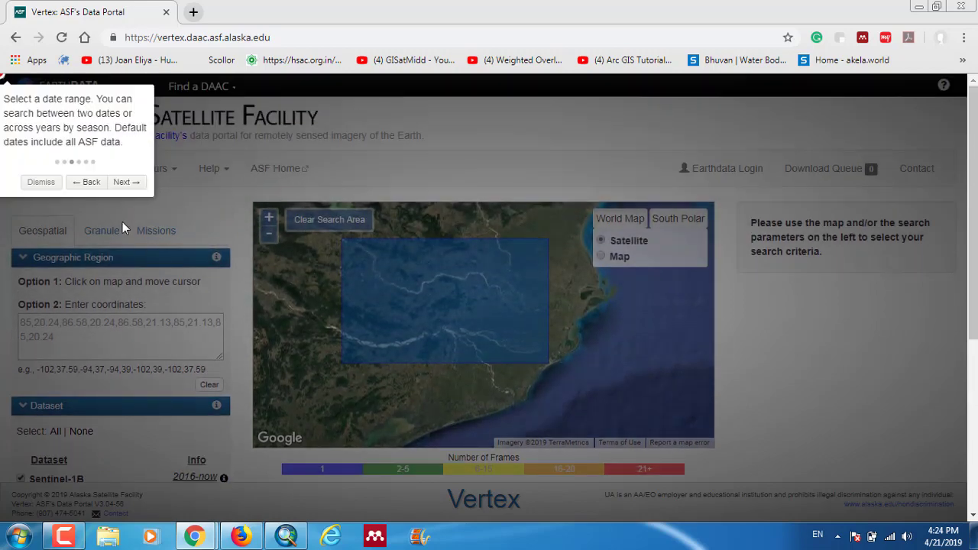
click(126, 182)
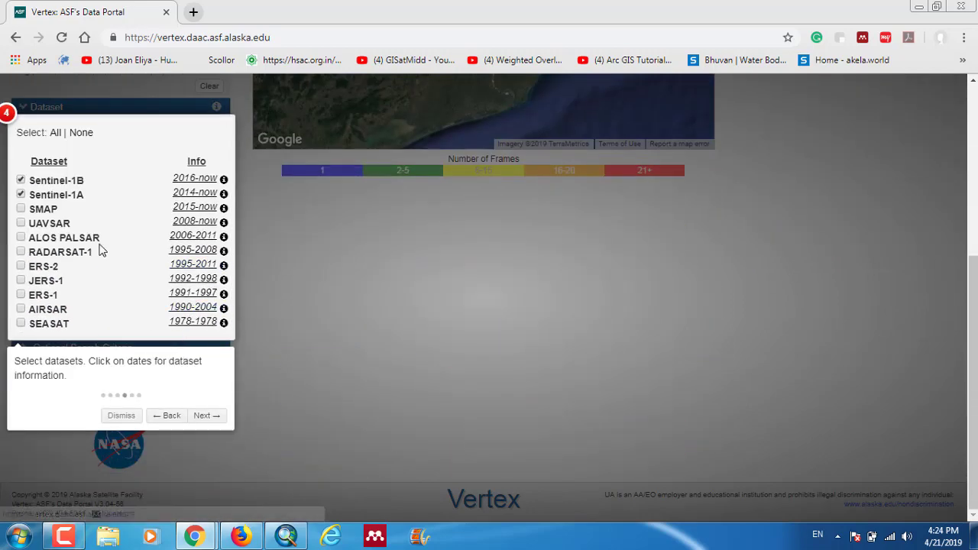
click(207, 417)
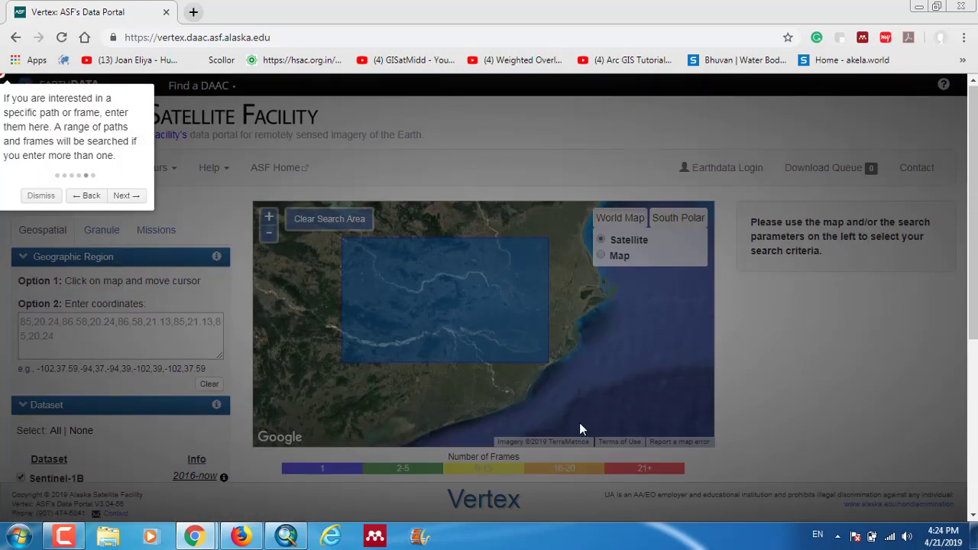
click(121, 200)
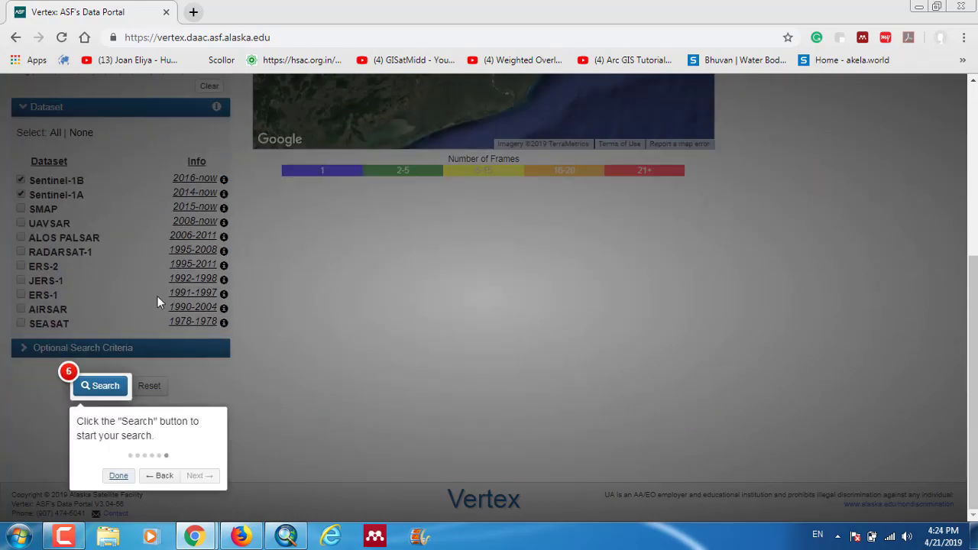
click(107, 478)
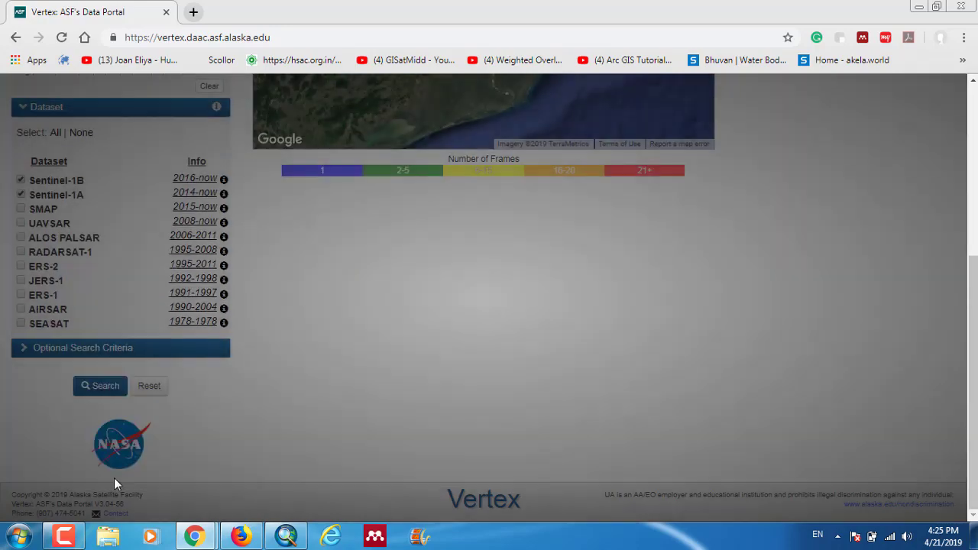
scroll(490, 409, up, 4)
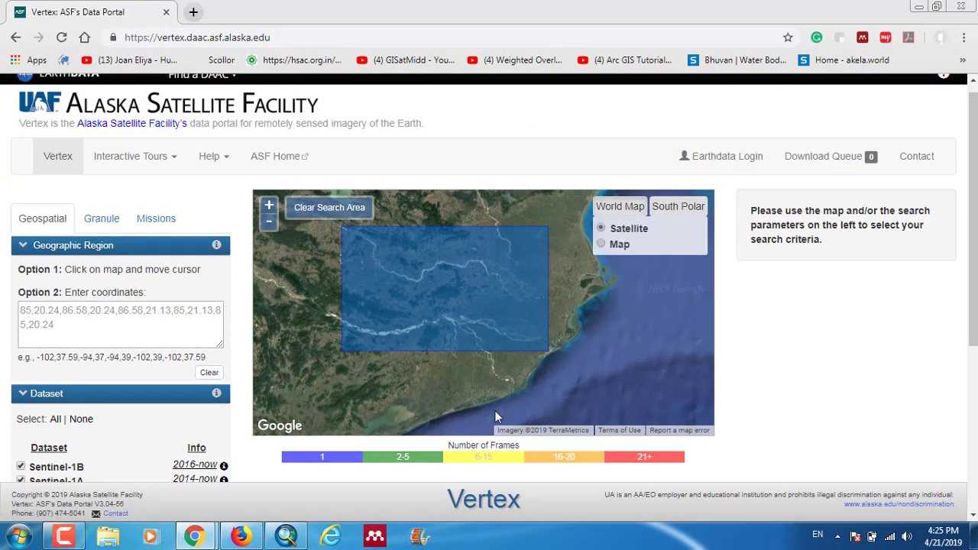
Log in with an Earthdata account and redirect back to the Vertex portal
click(735, 157)
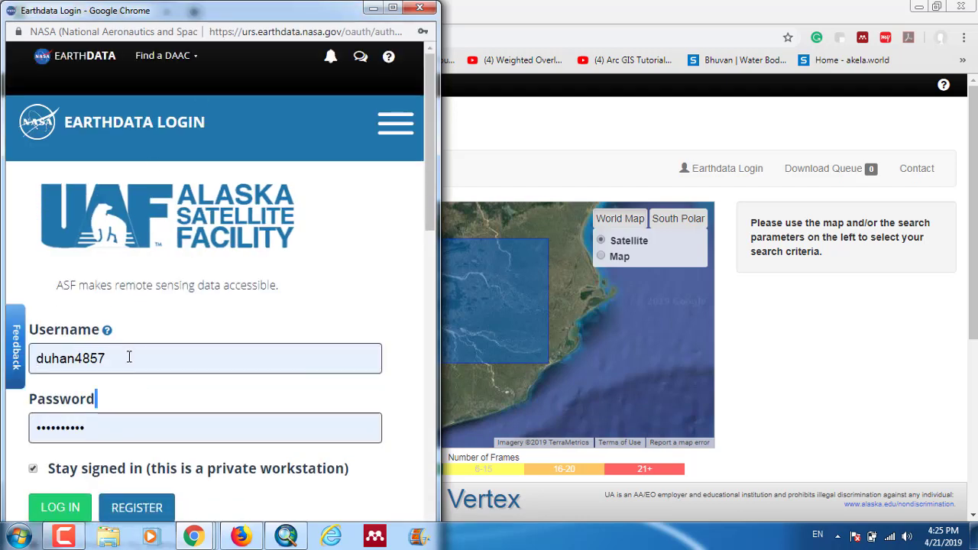
scroll(96, 351, down, 1)
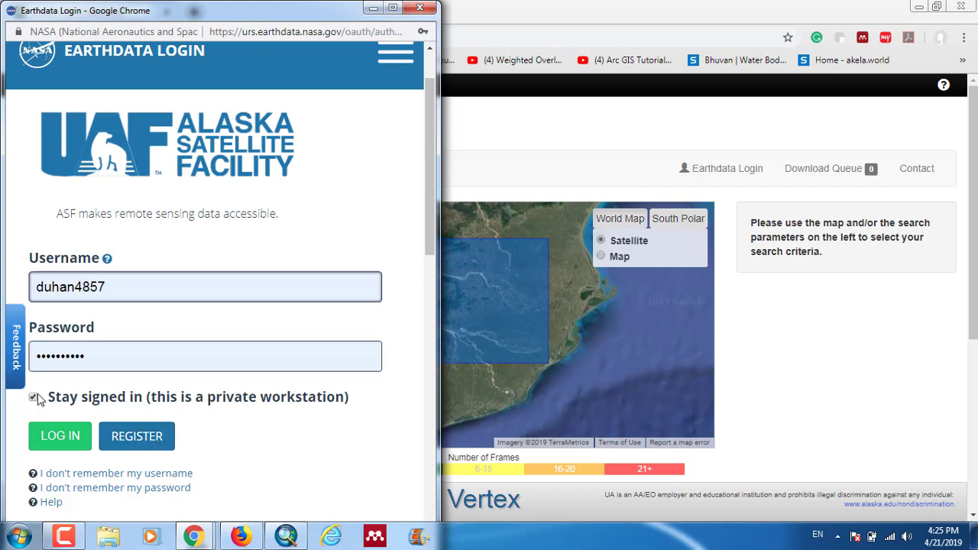
click(46, 438)
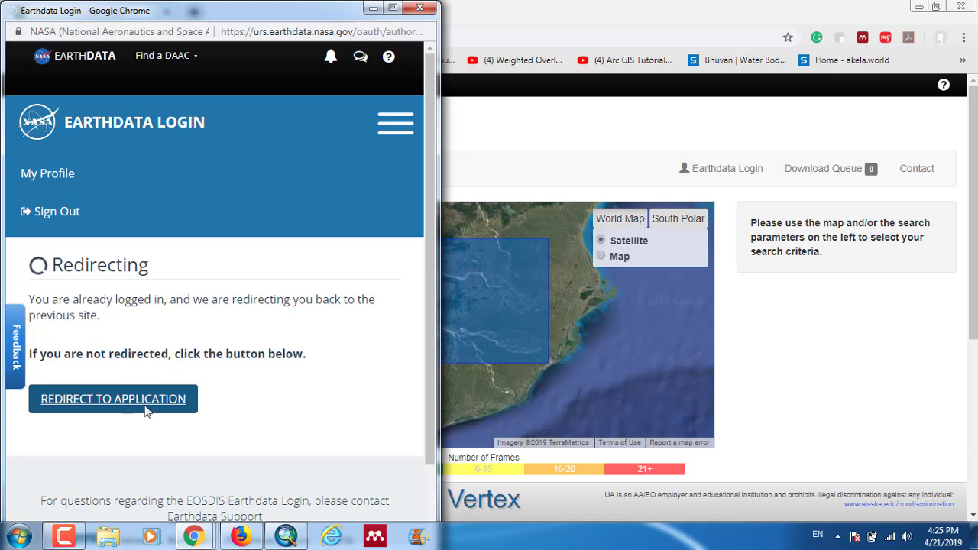
click(147, 412)
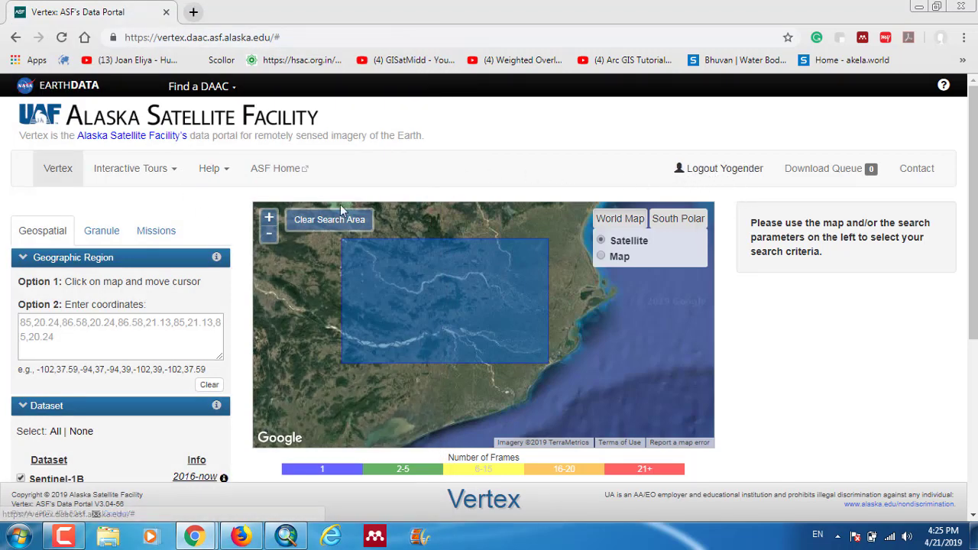
Uncheck Sentinel-1A and 1B and search ALOS PALSAR over the delta, listing 90 scenes
scroll(26, 311, down, 2)
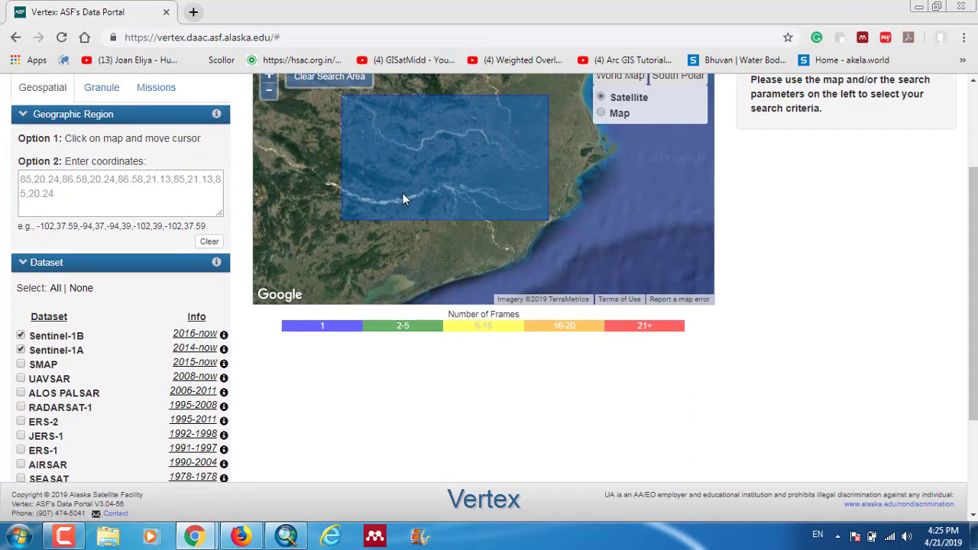
click(18, 336)
click(20, 350)
scroll(4, 331, down, 2)
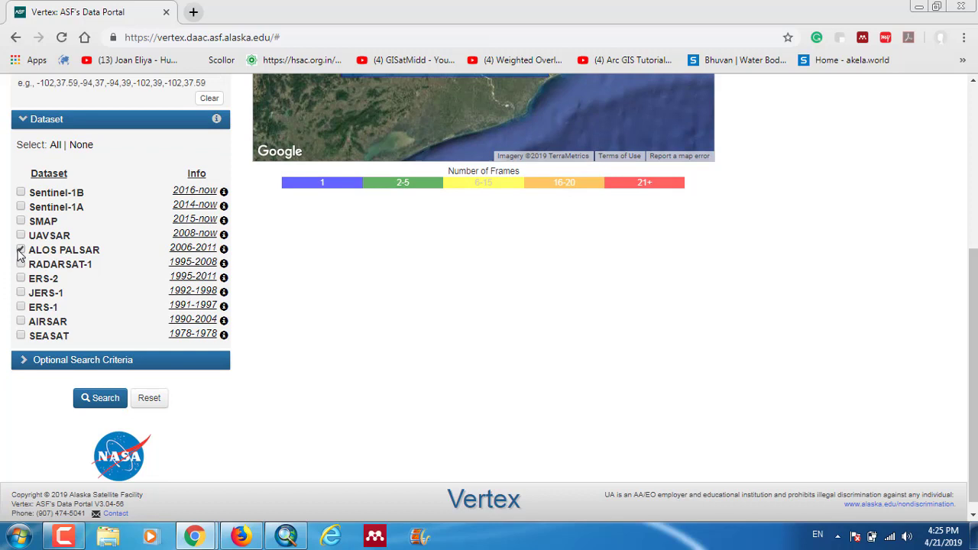
click(106, 400)
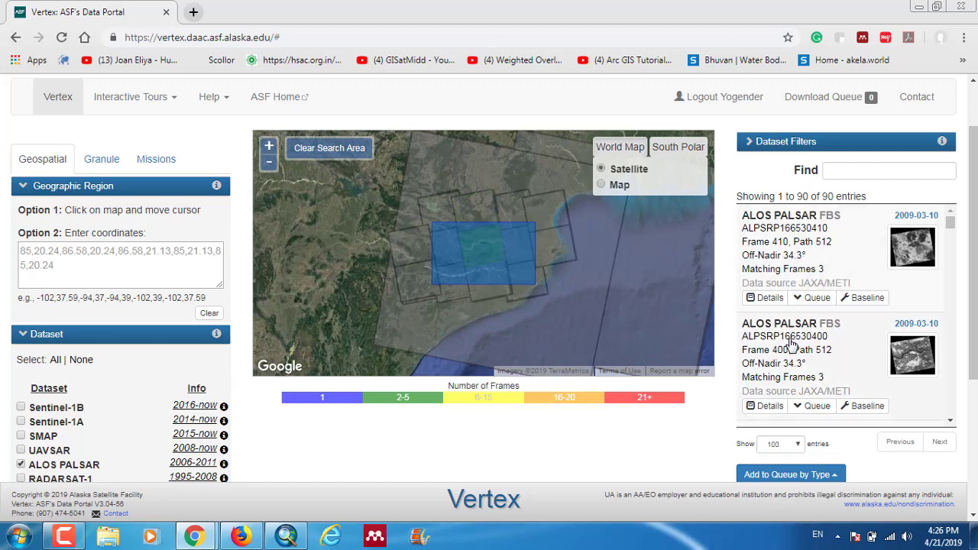
scroll(793, 348, down, 1)
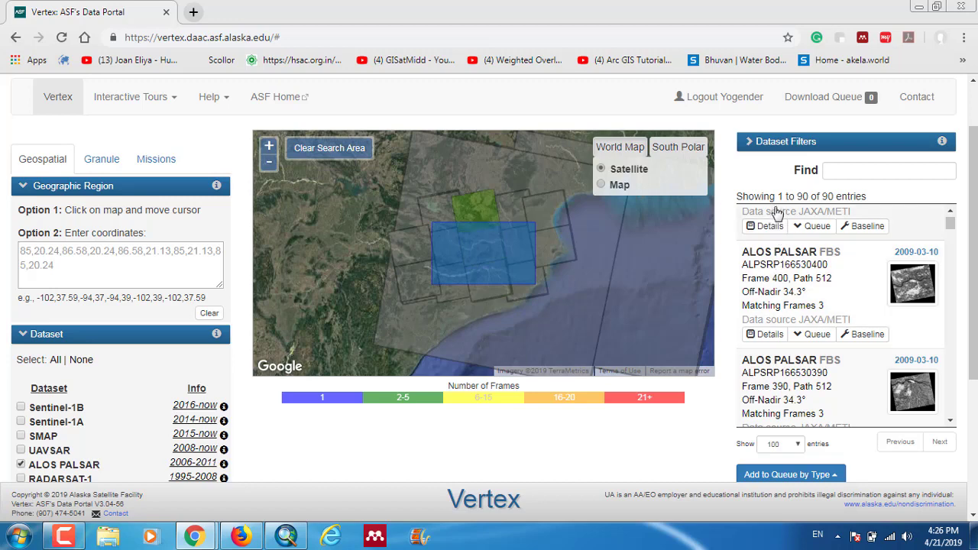
scroll(788, 317, down, 1)
scroll(789, 319, down, 1)
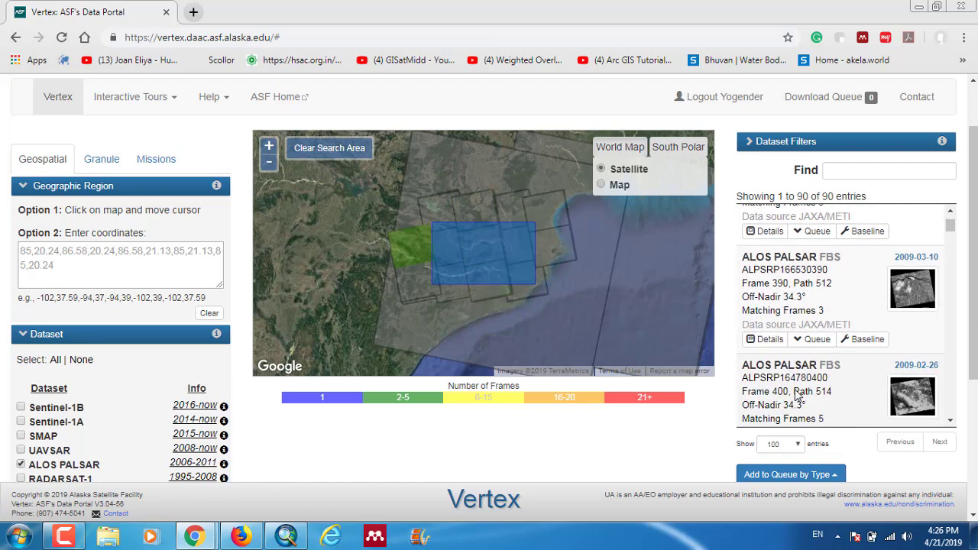
scroll(791, 322, down, 2)
scroll(806, 397, down, 2)
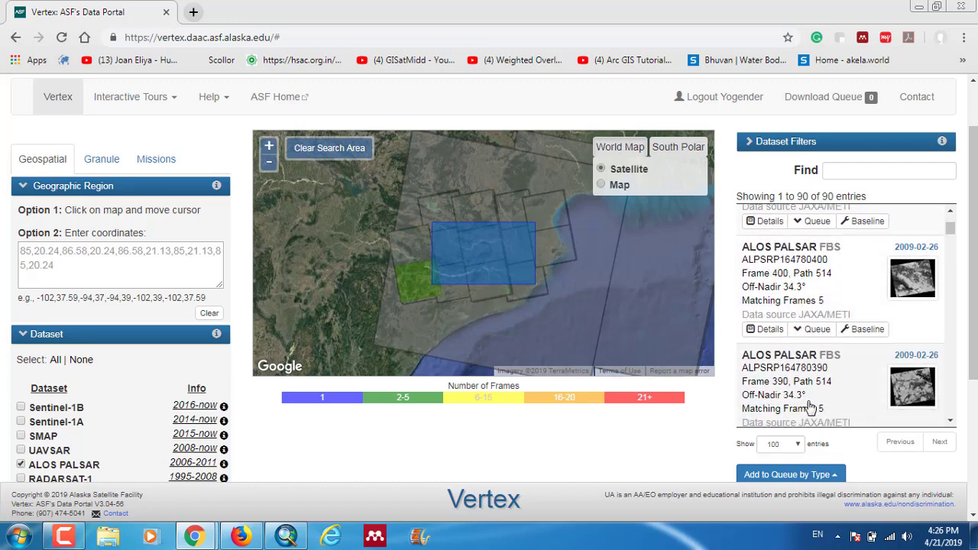
scroll(805, 362, down, 2)
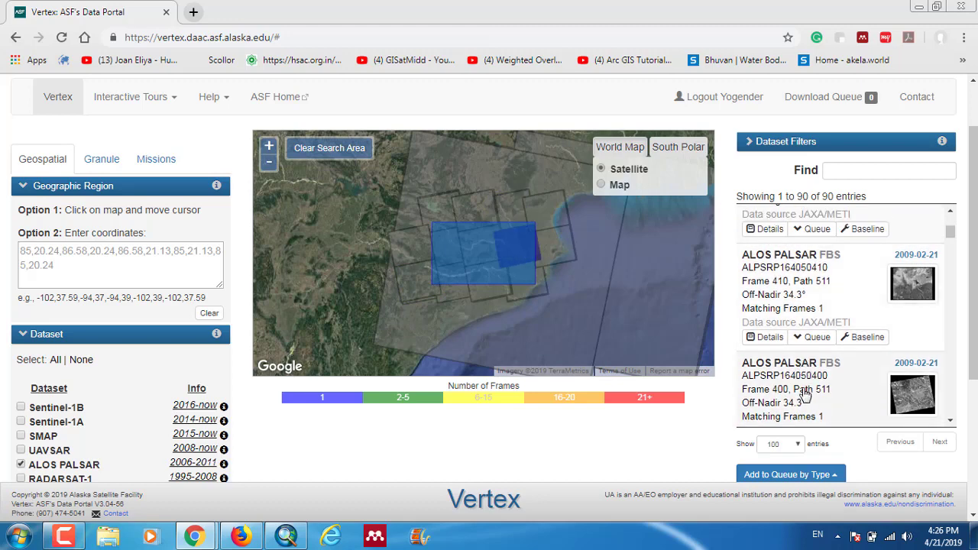
scroll(804, 362, down, 1)
scroll(798, 359, down, 1)
scroll(772, 366, down, 1)
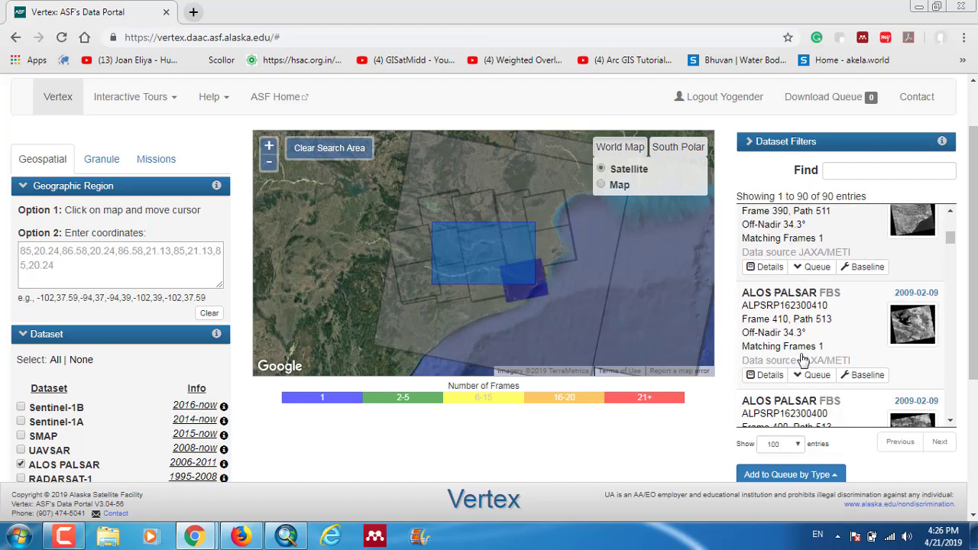
scroll(794, 378, down, 1)
scroll(800, 386, down, 1)
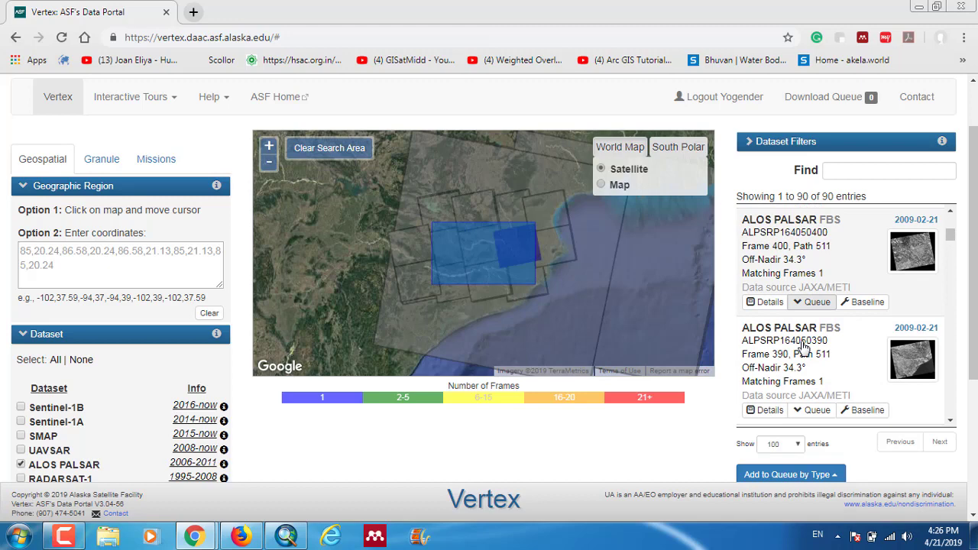
scroll(803, 375, down, 1)
scroll(804, 363, down, 1)
scroll(804, 359, down, 1)
scroll(804, 359, down, 1)
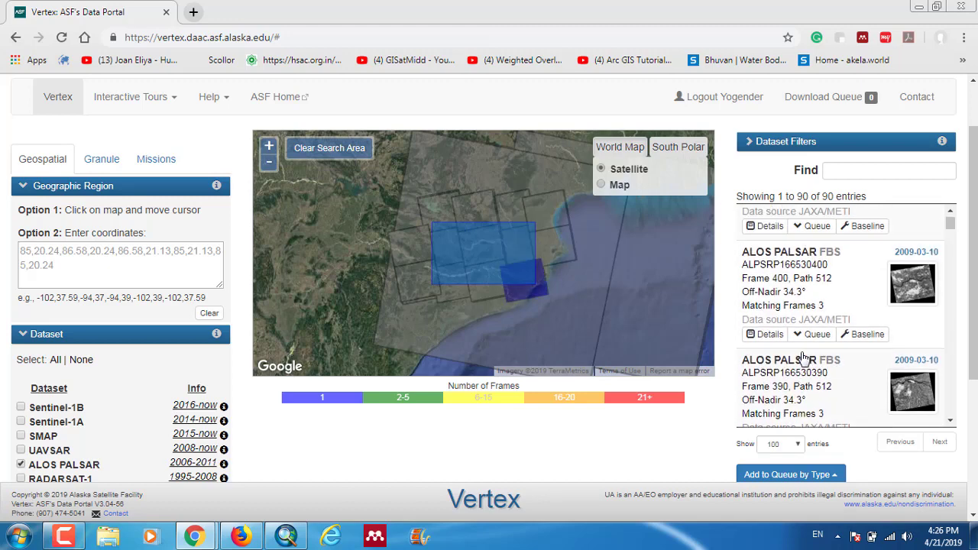
scroll(804, 359, down, 1)
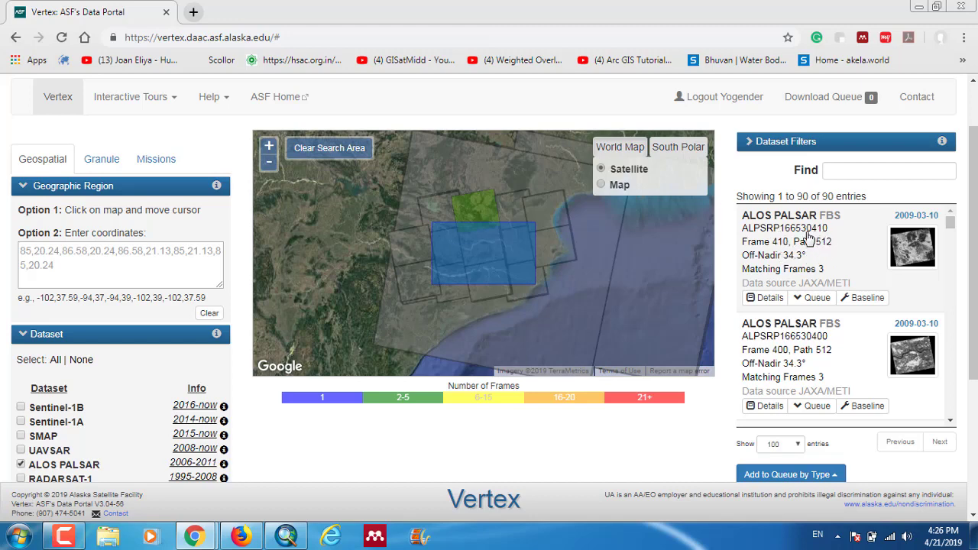
Download scene ALPSRP166530410's Hi-Res Terrain Corrected zip and check it in Chrome downloads
click(801, 236)
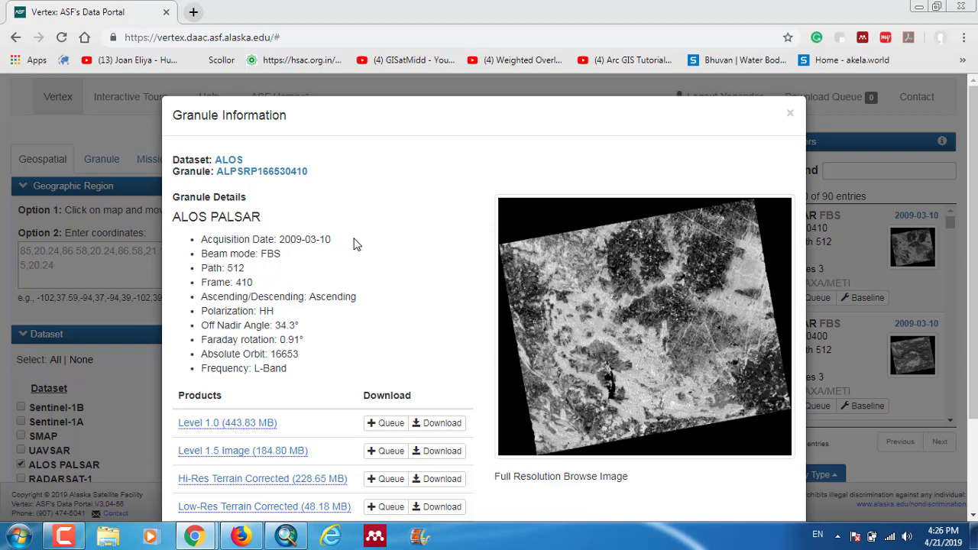
scroll(354, 243, down, 3)
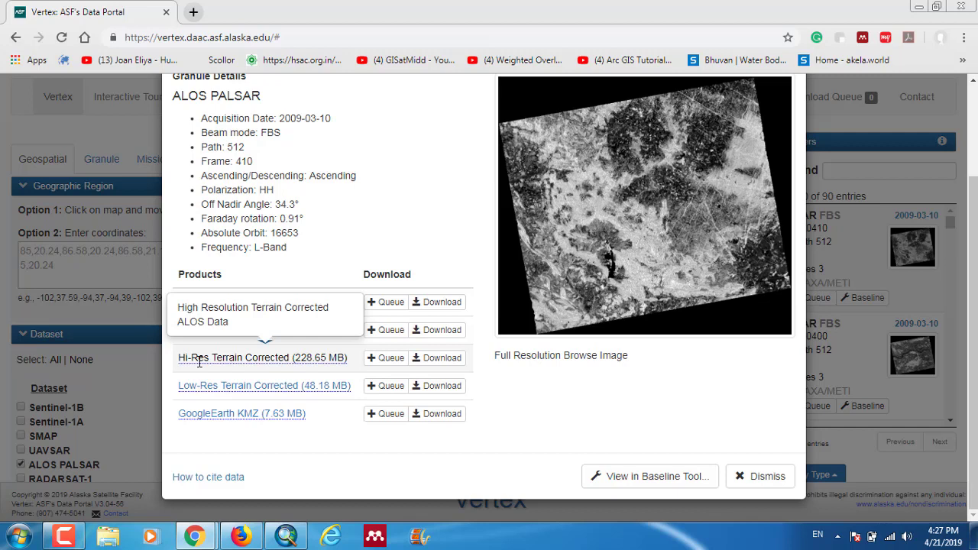
click(441, 360)
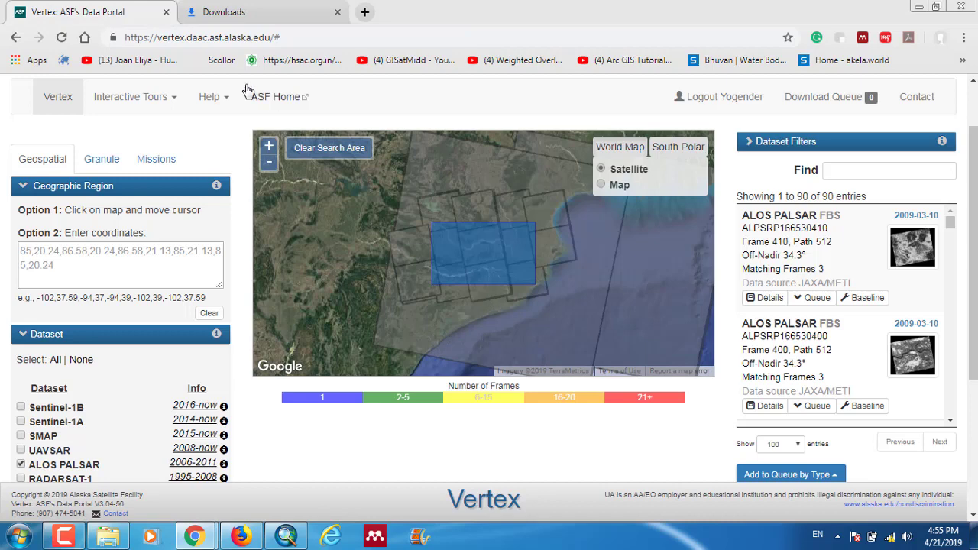
click(237, 9)
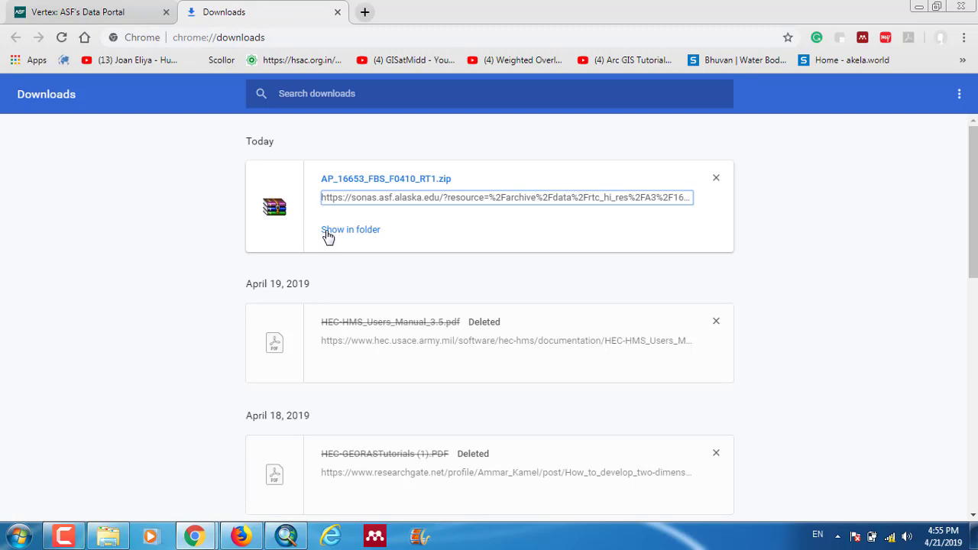
Extract AP_16653_FBS_F0410_RT1.zip in Downloads to its own AP_16653_FBS_F0410_RT1 folder
click(327, 231)
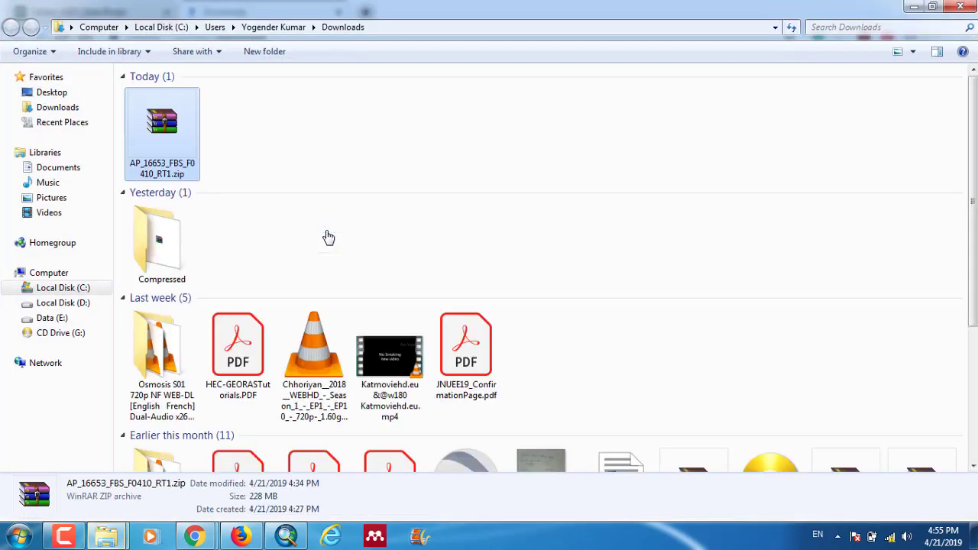
click(244, 159)
click(164, 140)
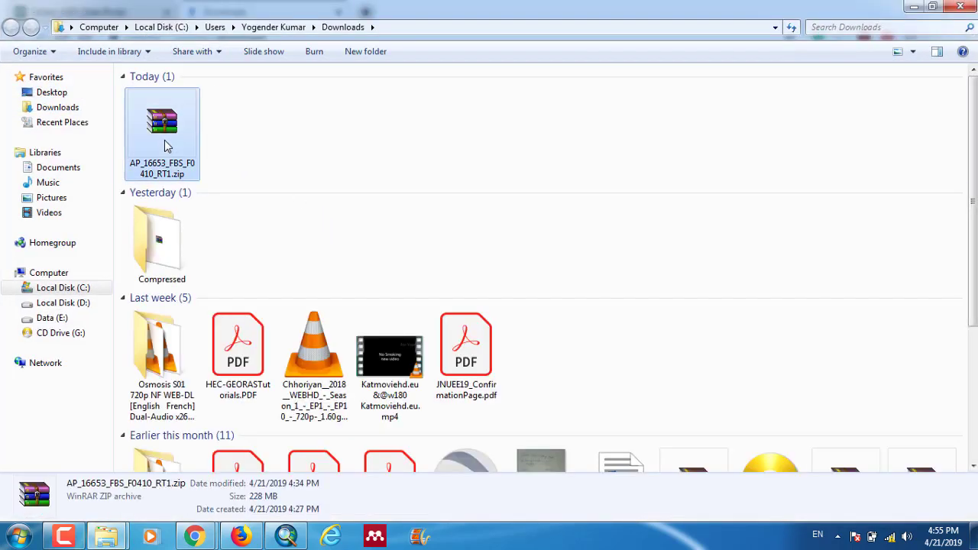
right_click(166, 145)
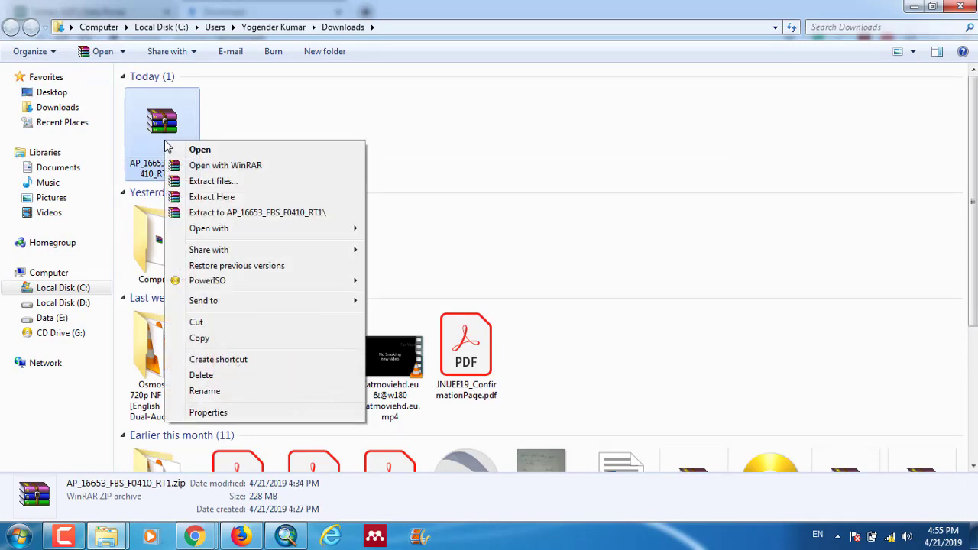
click(217, 214)
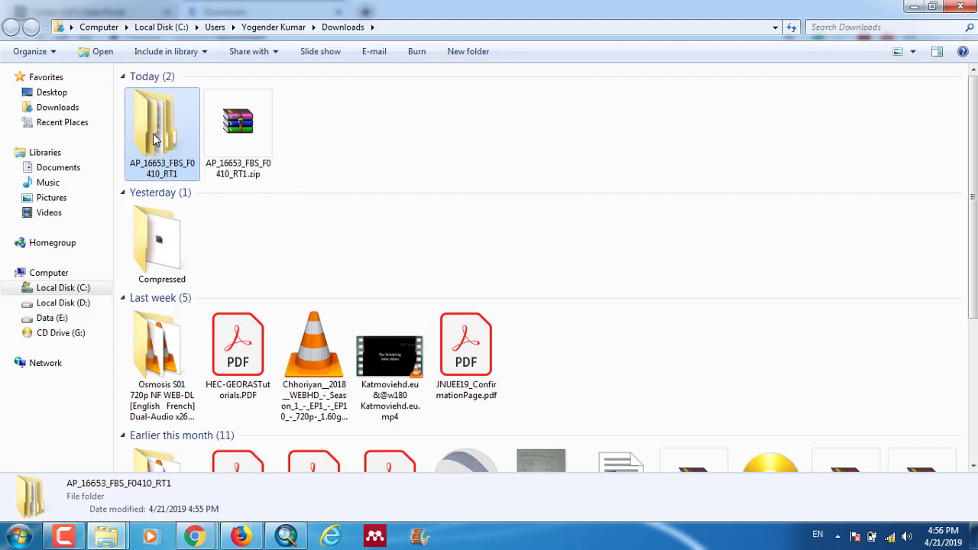
Open the AP_16653_FBS_F0410_RT1 folder and its inner folder, and select dem.tif
double_click(155, 138)
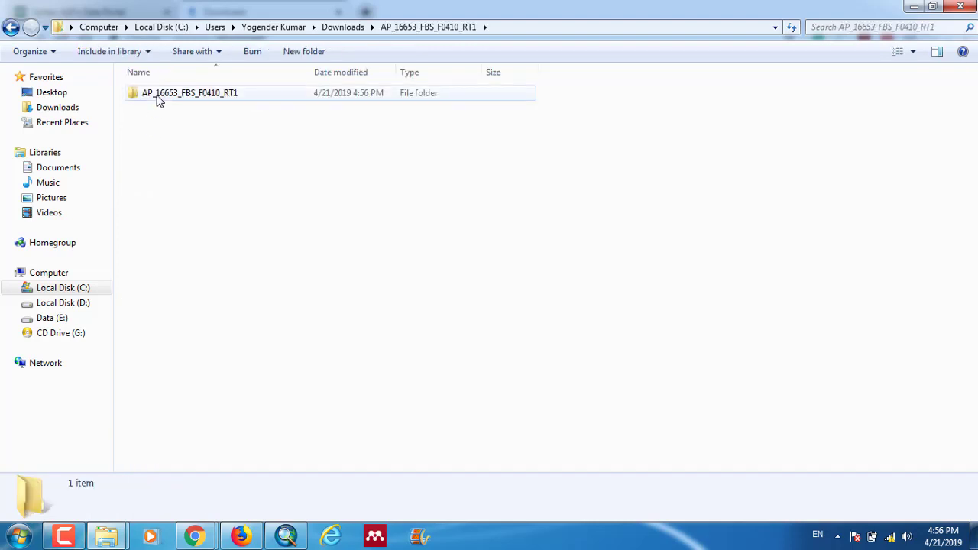
double_click(158, 100)
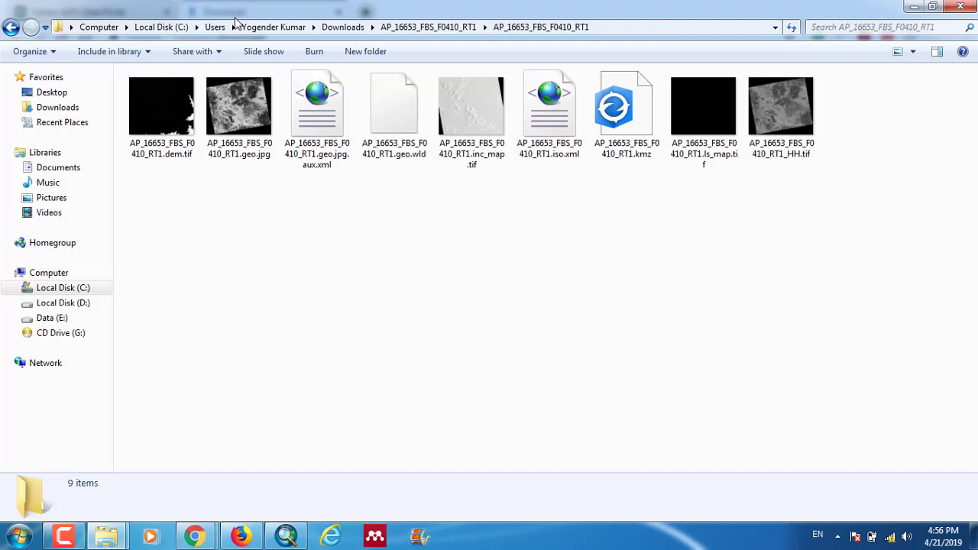
click(176, 153)
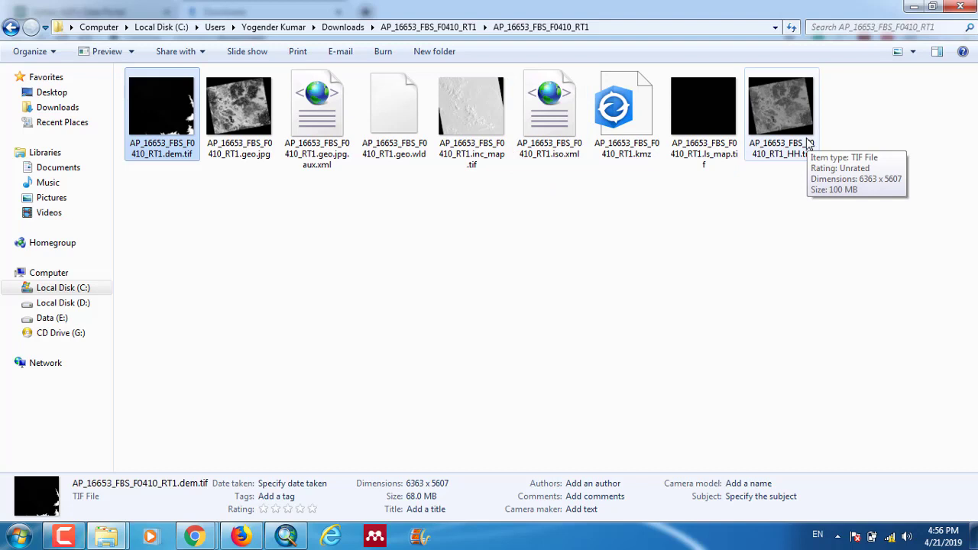
click(362, 306)
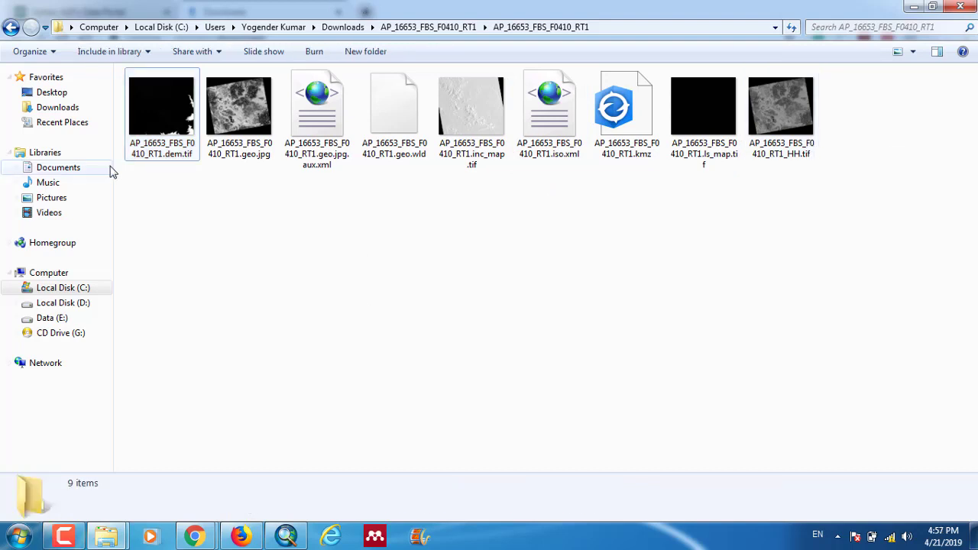
click(162, 122)
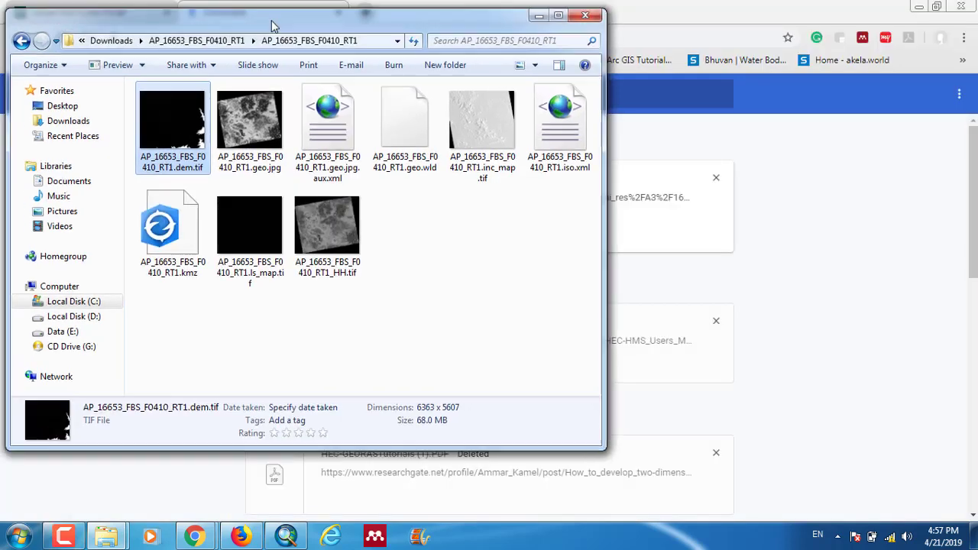
Place Explorer and ArcMap side by side and drag dem.tif into ArcMap's layers
mouse_move(254, 6)
mouse_down()
mouse_move(281, 30)
mouse_move(977, 58)
mouse_up()
click(287, 535)
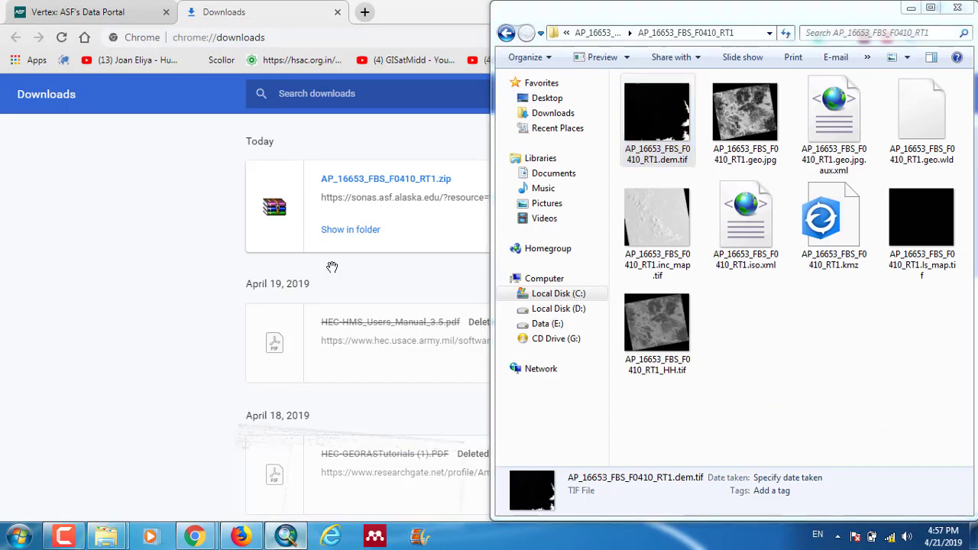
drag(329, 5, 2, 217)
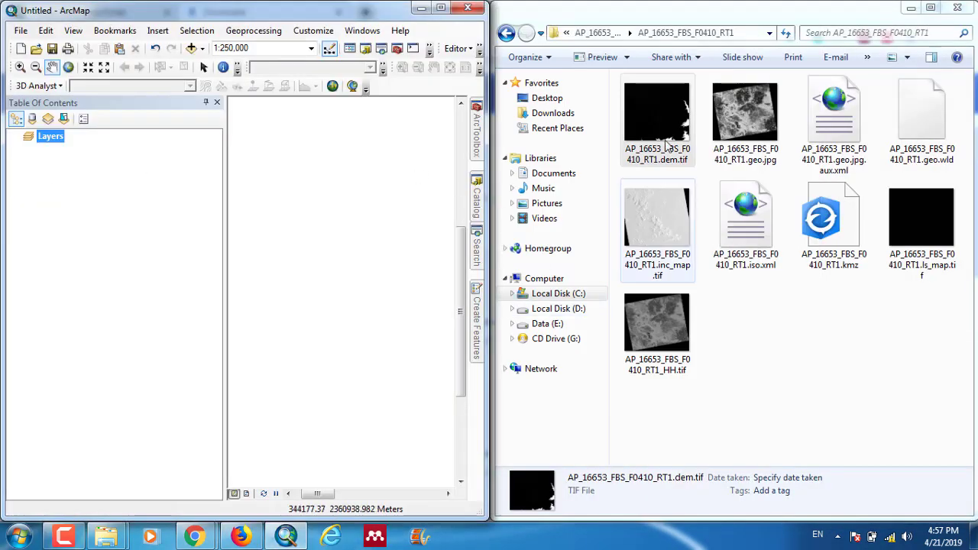
click(666, 109)
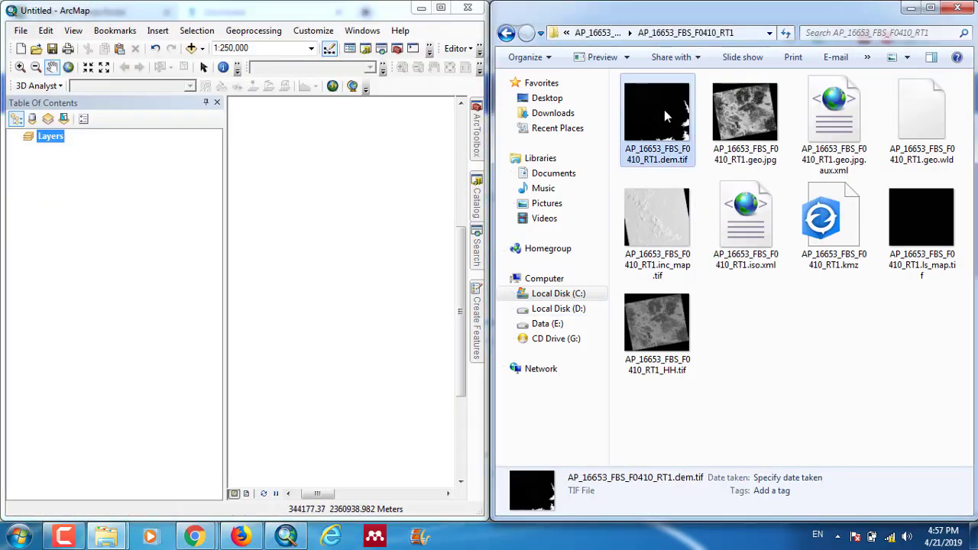
drag(666, 109, 95, 193)
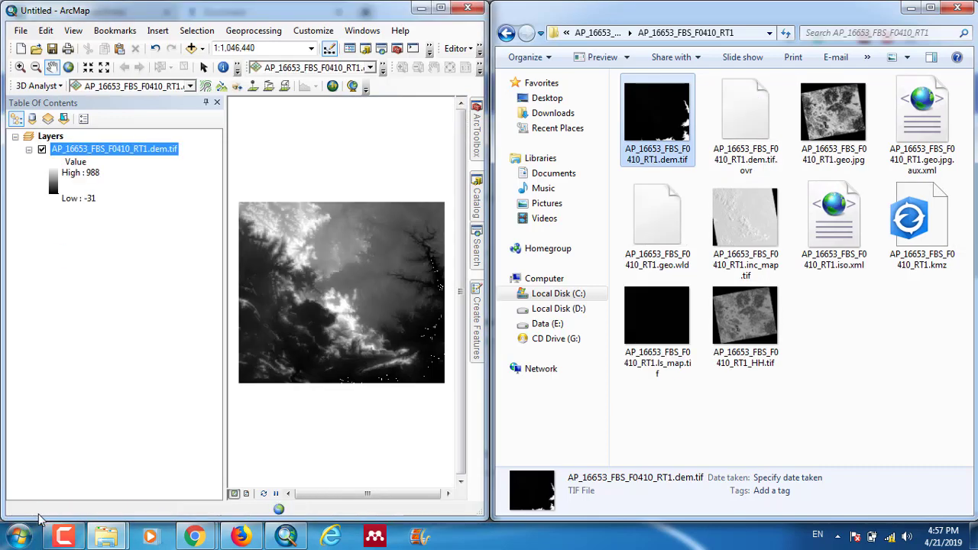
Maximize ArcMap and zoom the DEM layer to its native raster resolution
click(442, 8)
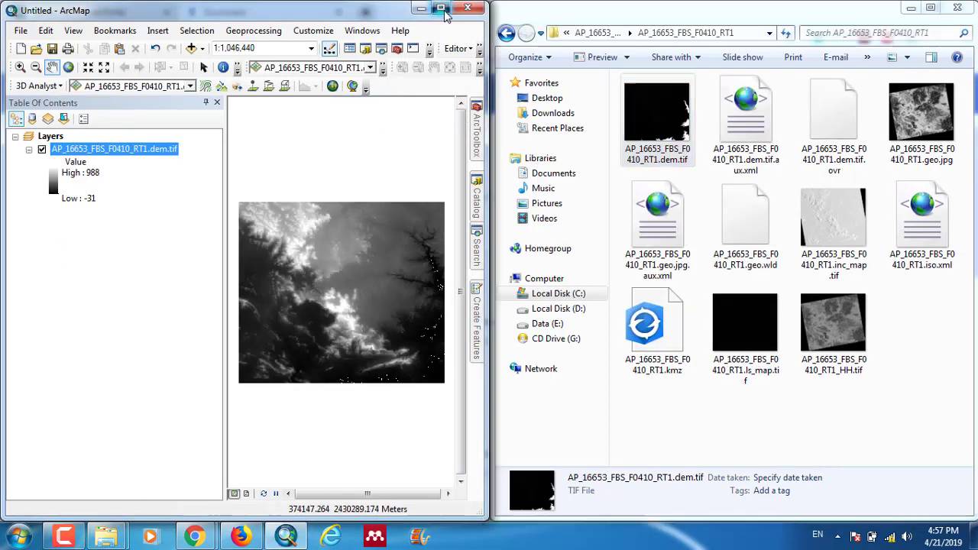
drag(357, 291, 448, 285)
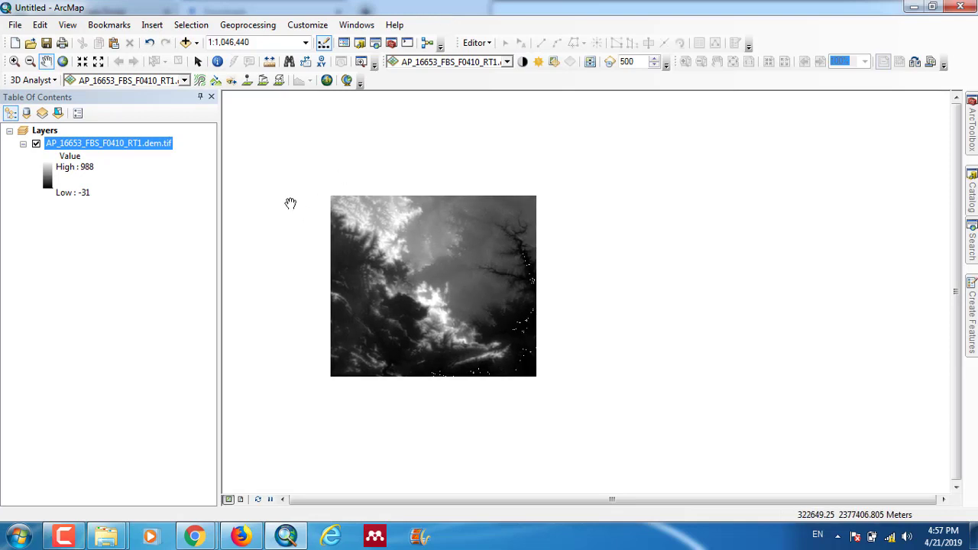
right_click(148, 147)
mouse_move(179, 282)
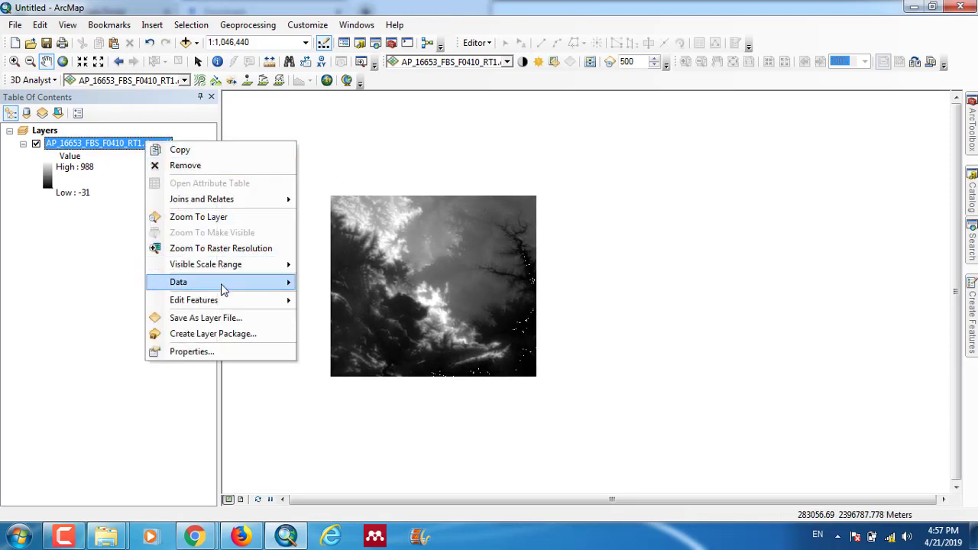
click(198, 217)
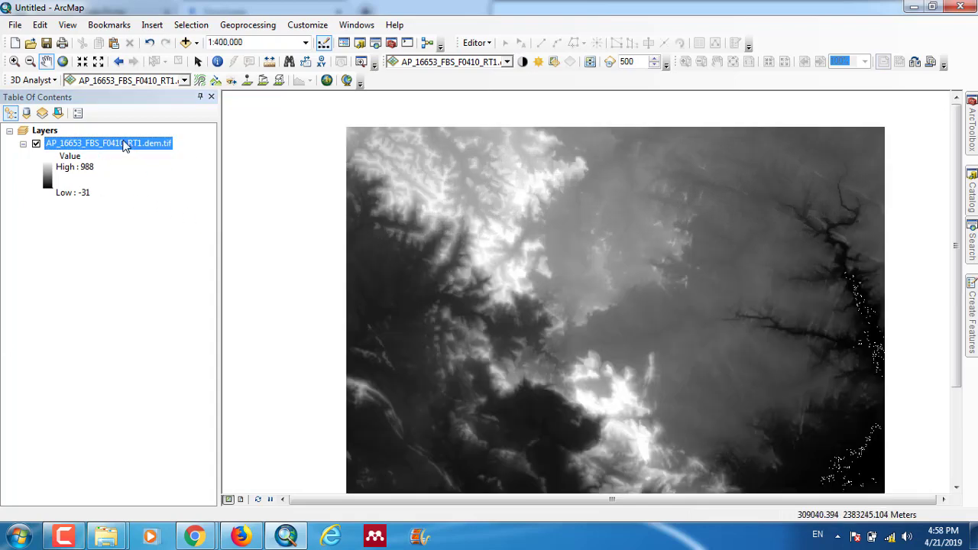
Apply the green-yellow-brown-white elevation colour ramp to the DEM layer's symbology
right_click(125, 143)
click(208, 349)
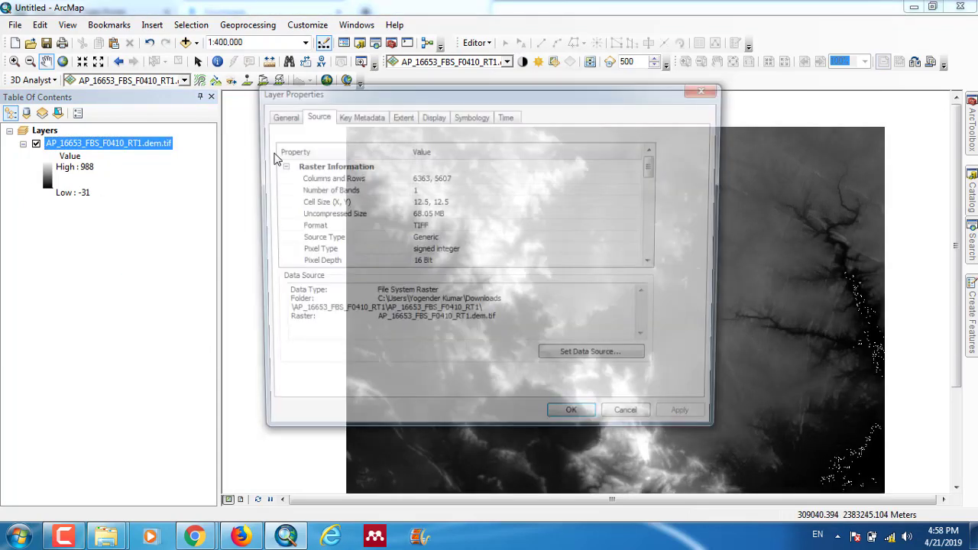
click(471, 115)
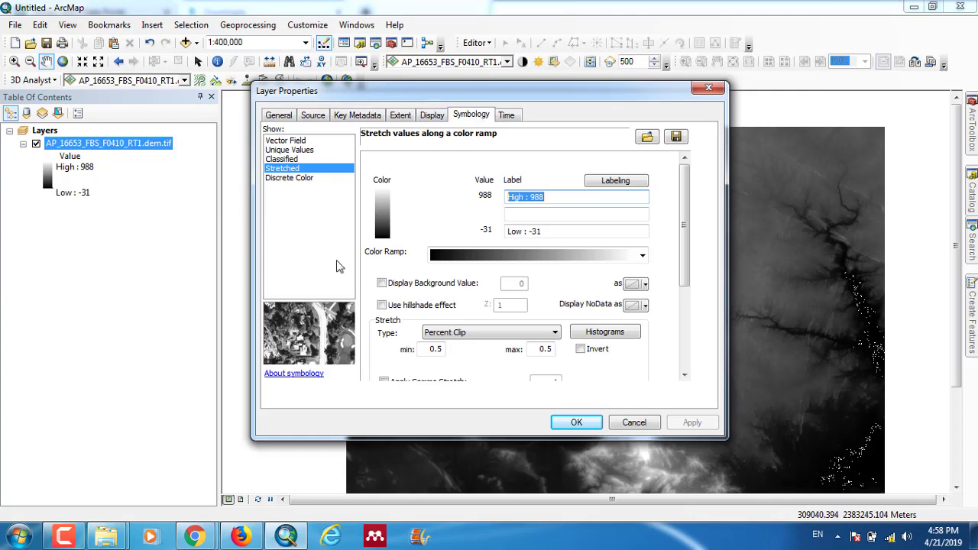
click(550, 254)
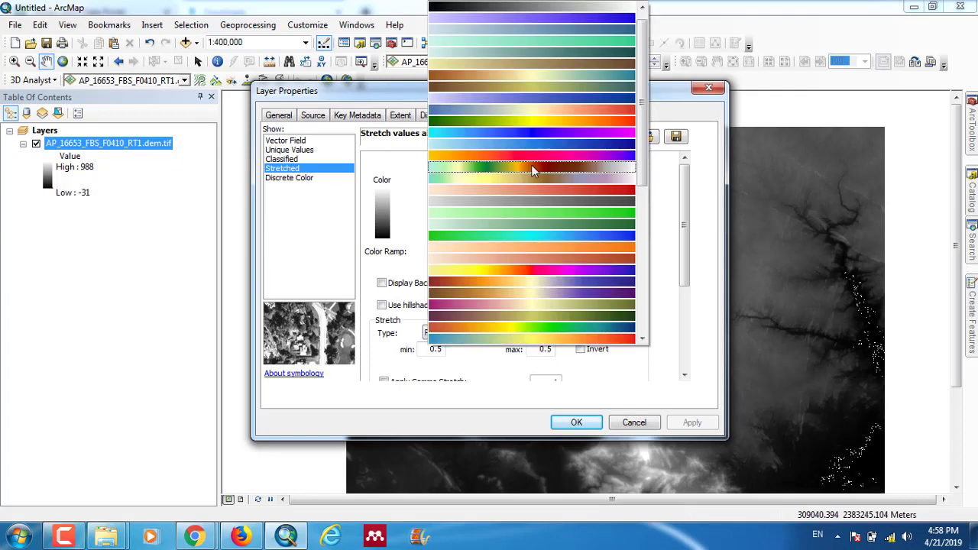
click(533, 169)
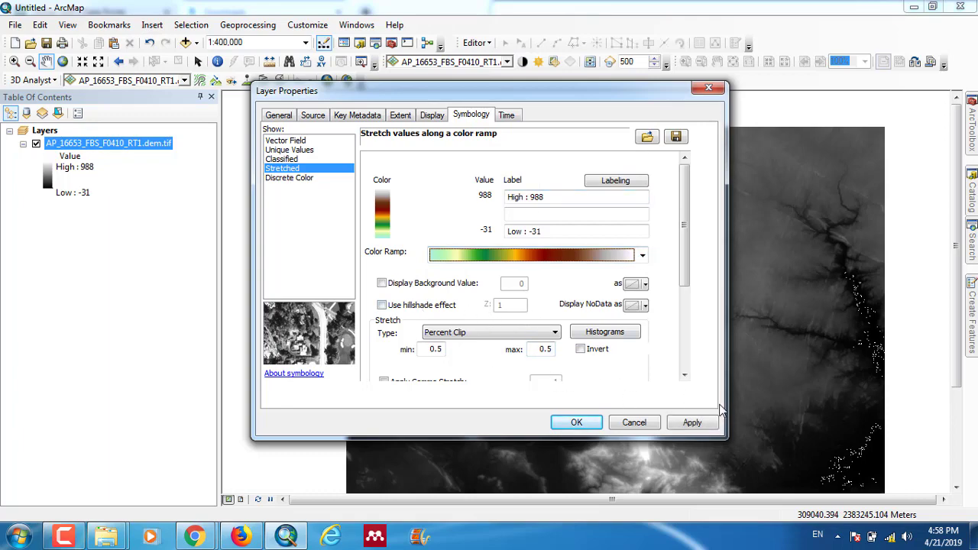
click(692, 423)
Turn on the DEM's hillshade effect and pan around the shaded relief
drag(490, 90, 23, 392)
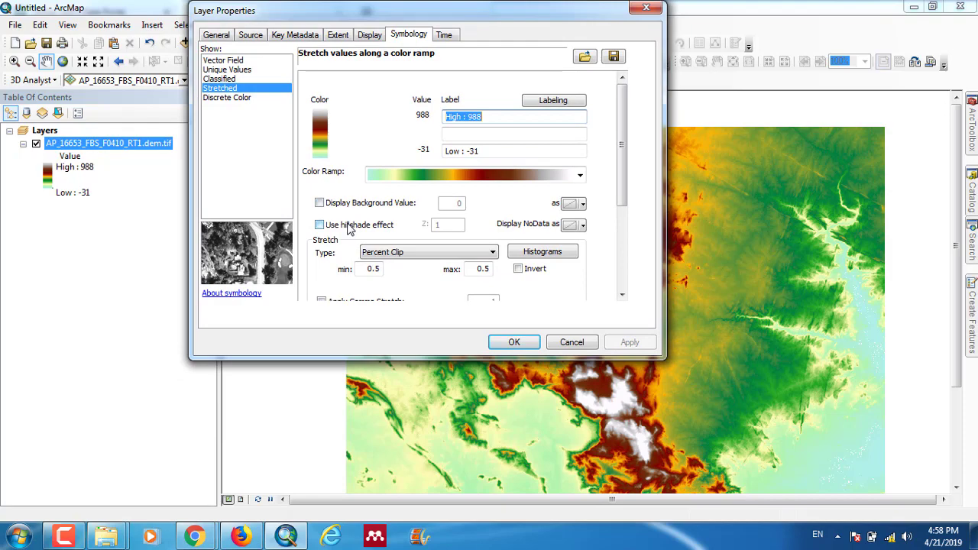
click(348, 226)
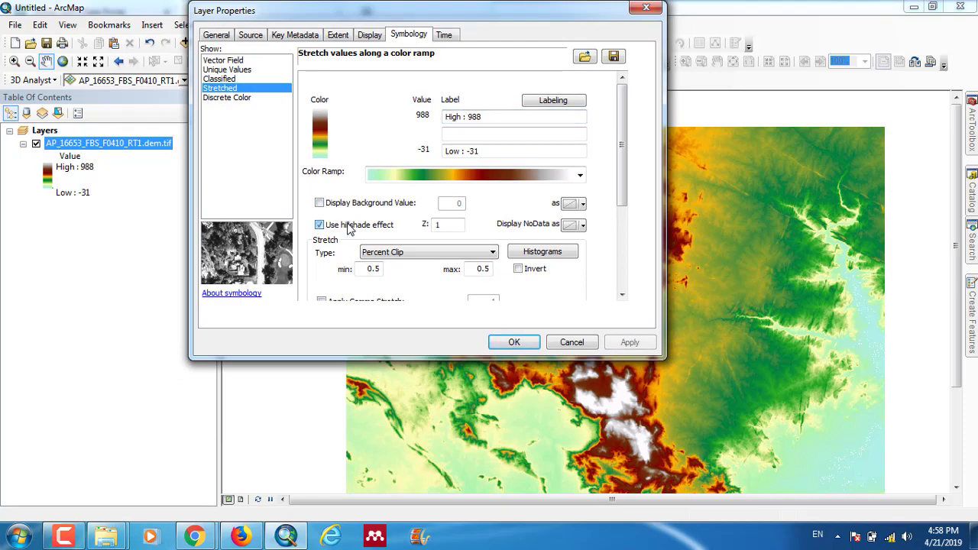
click(631, 344)
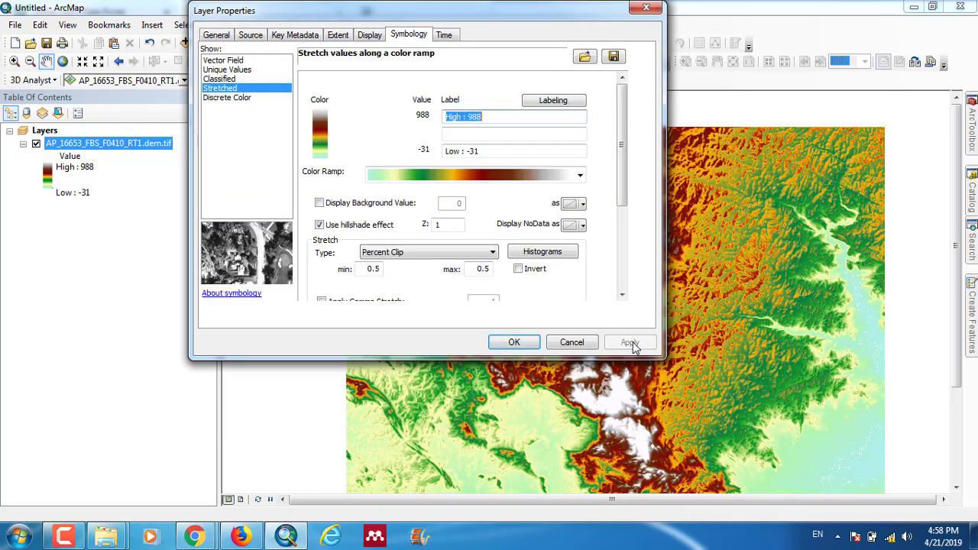
click(514, 342)
drag(560, 327, 604, 251)
scroll(604, 251, down, 2)
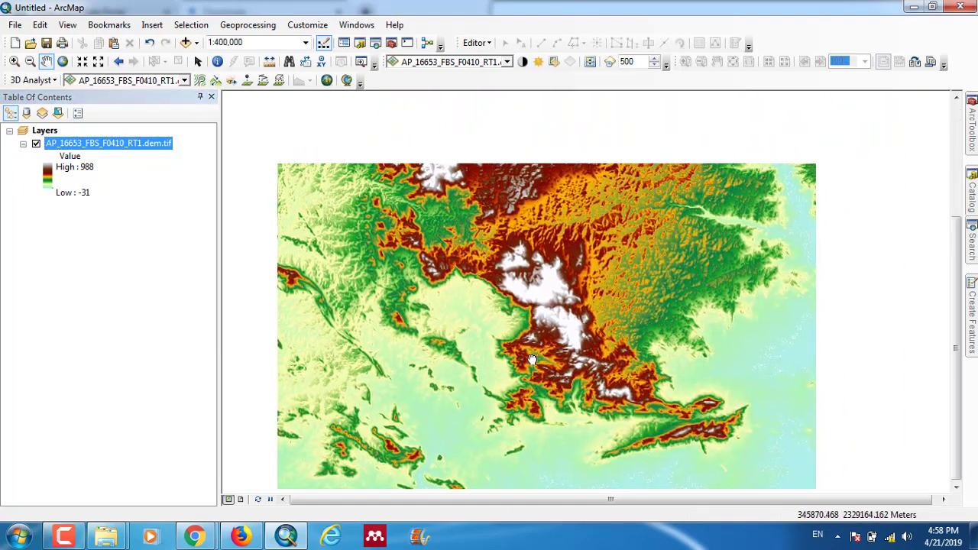
scroll(566, 283, up, 4)
scroll(532, 306, down, 3)
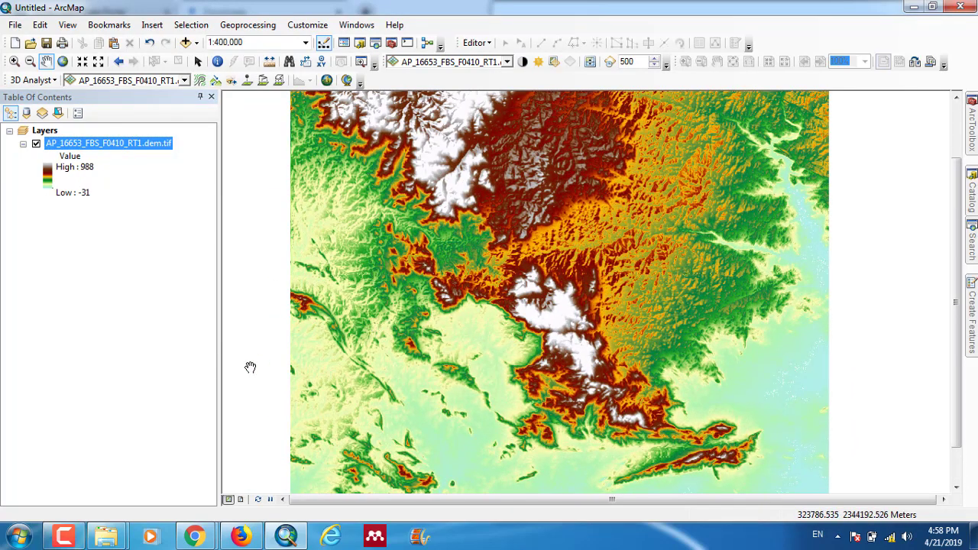
mouse_move(107, 537)
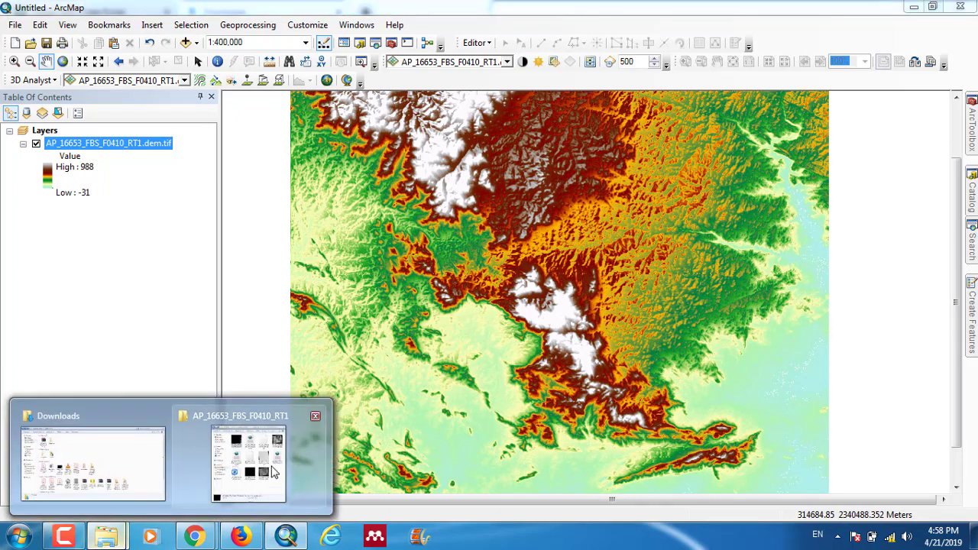
Drag AP_16653_FBS_F0410_RT1.inc_map.tif from the download folder into ArcMap's Table of Contents
click(273, 468)
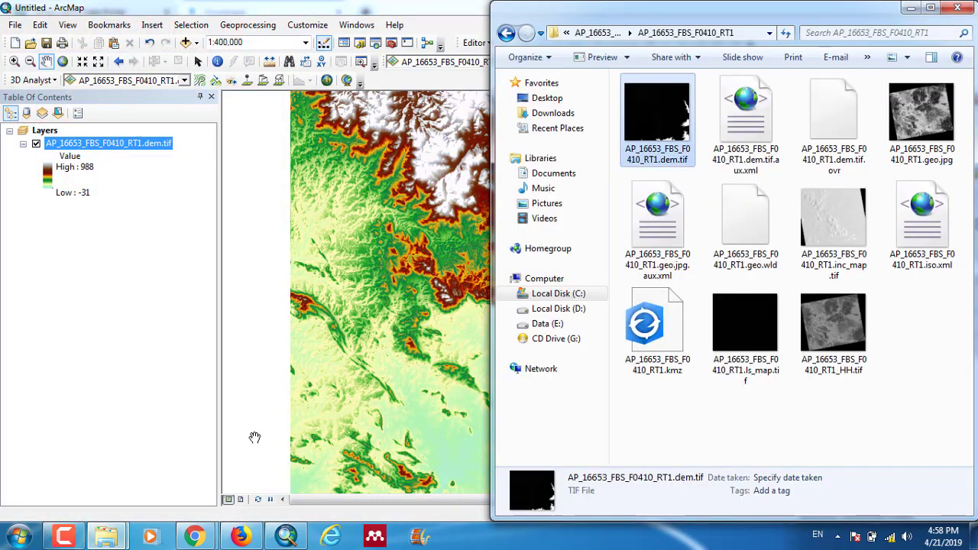
click(831, 241)
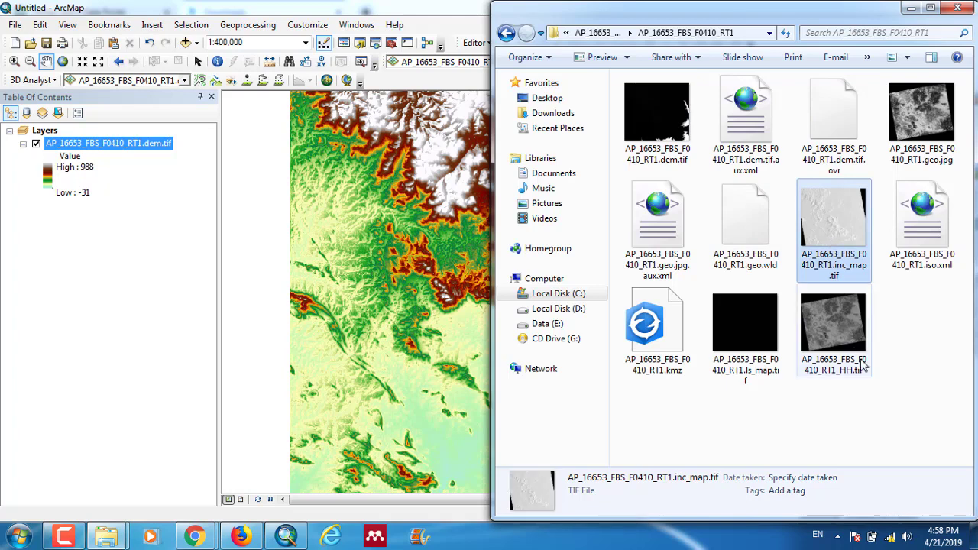
drag(854, 227, 3, 286)
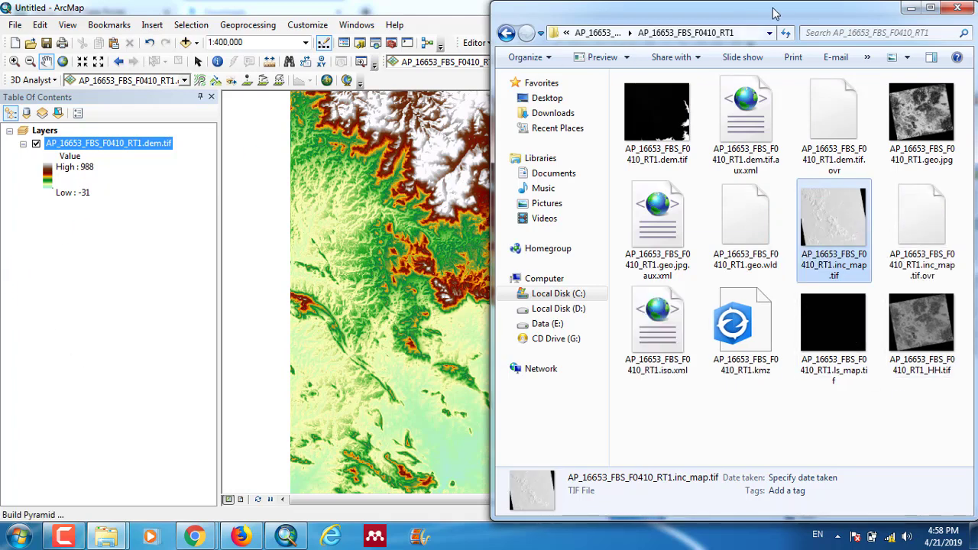
click(914, 9)
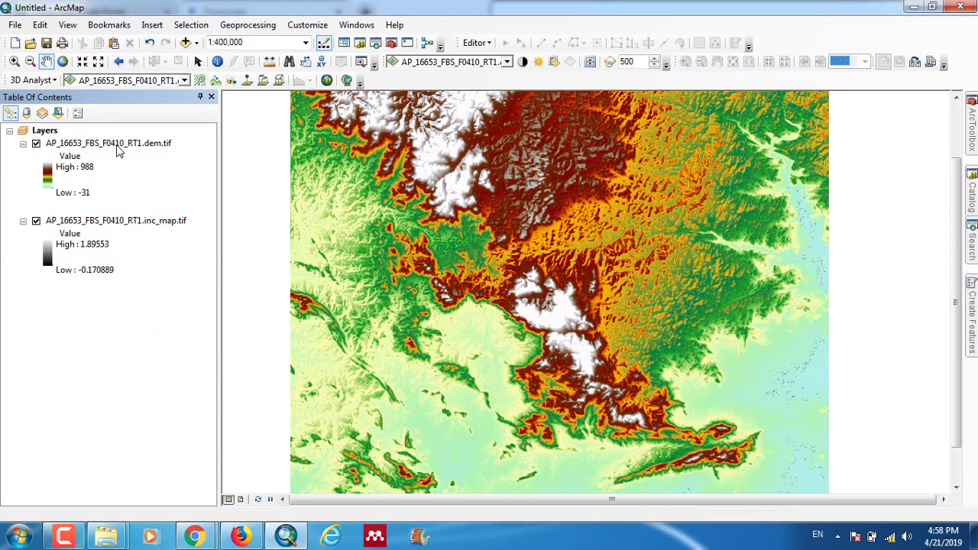
Turn off the hillshade effect in the DEM layer's symbology
right_click(119, 149)
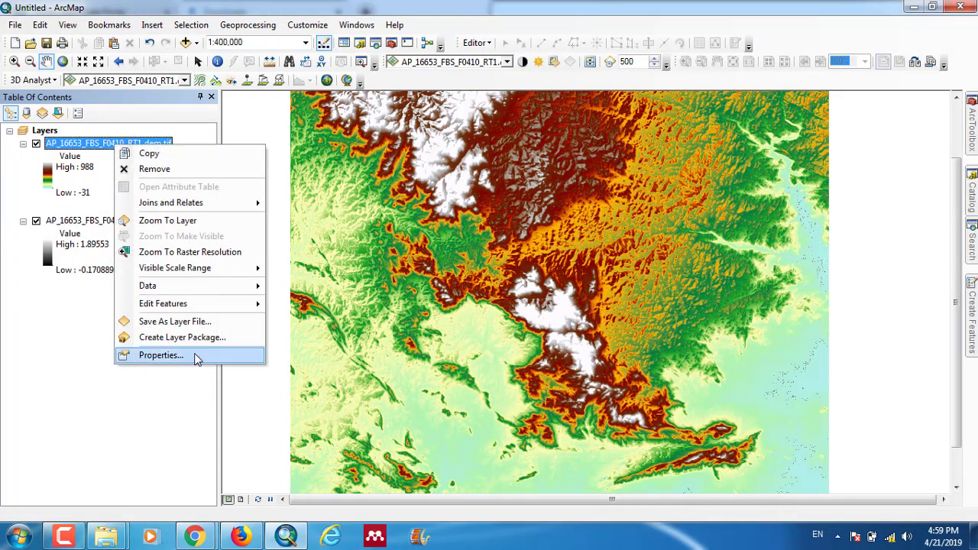
click(196, 359)
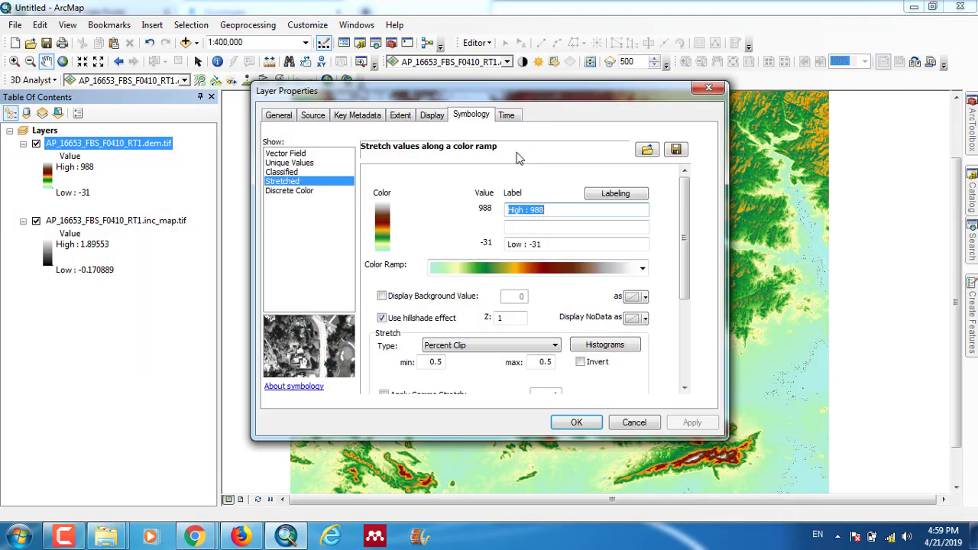
click(430, 321)
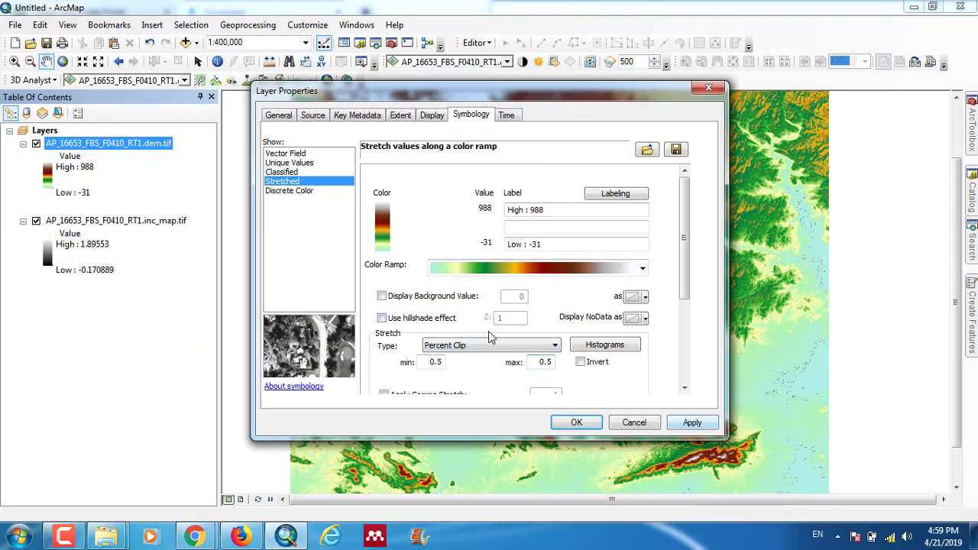
Set the DEM layer's transparency to 30% and zoom in on the map
click(441, 117)
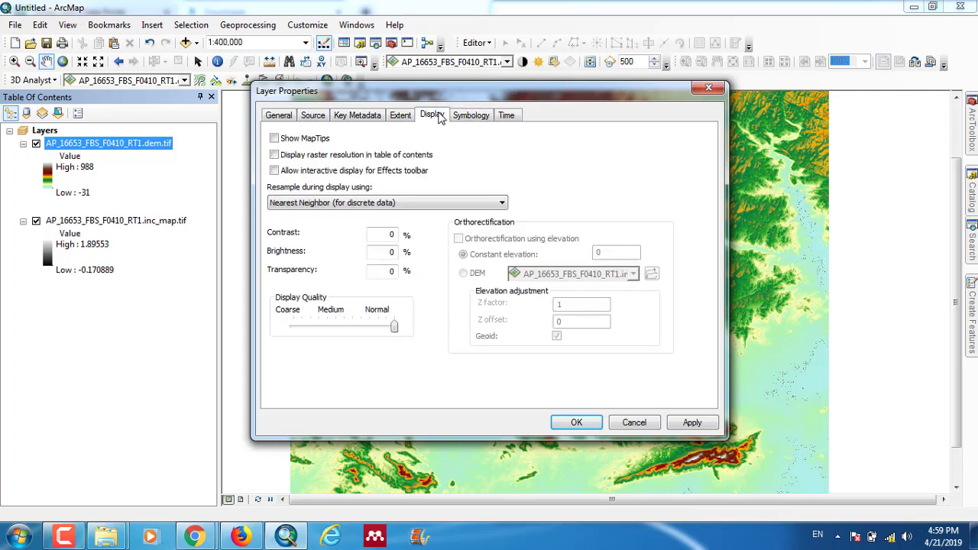
drag(381, 271, 393, 271)
text(30)
click(690, 423)
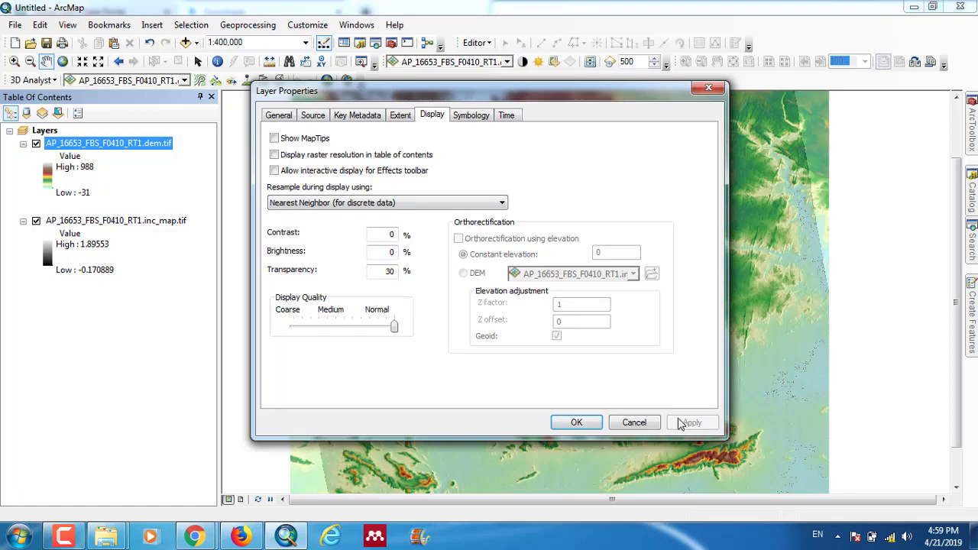
click(576, 423)
scroll(480, 299, up, 2)
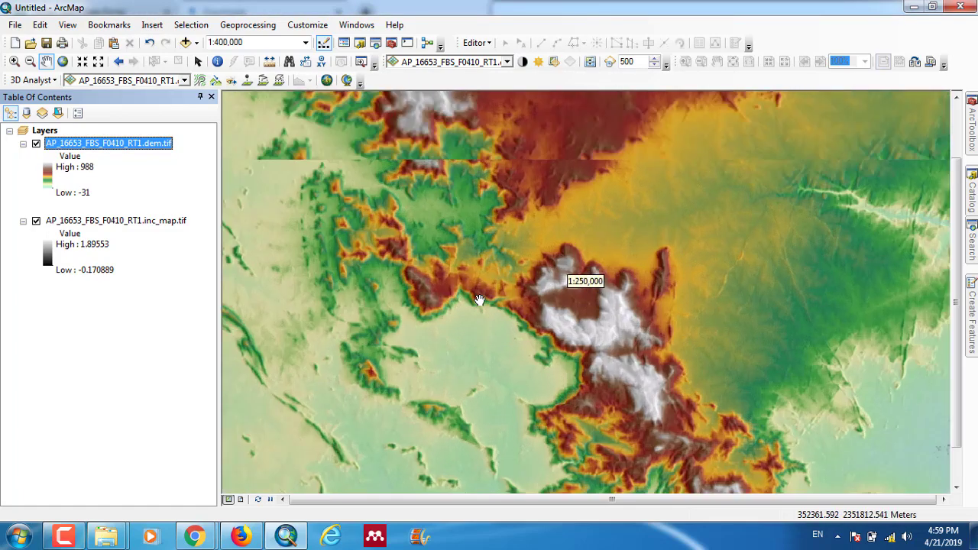
scroll(480, 299, up, 2)
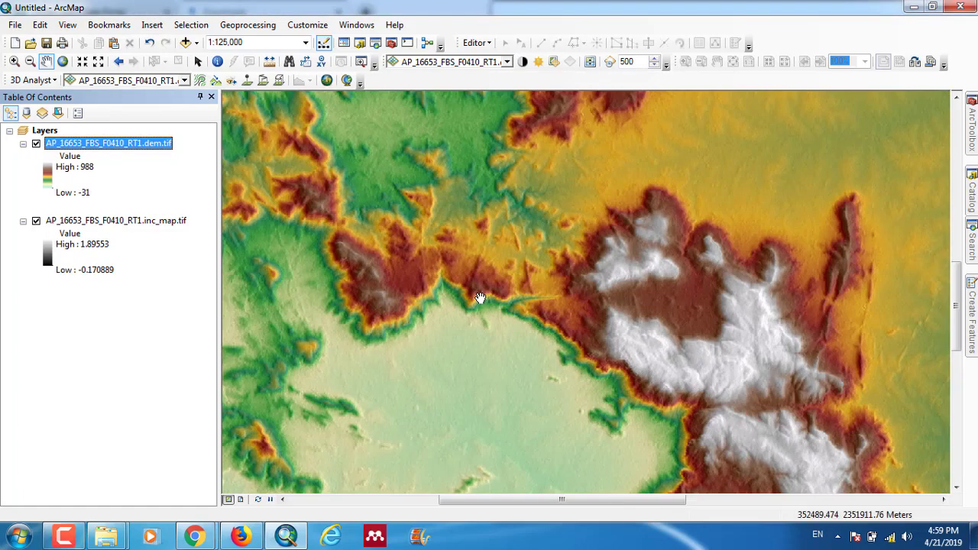
scroll(345, 305, up, 2)
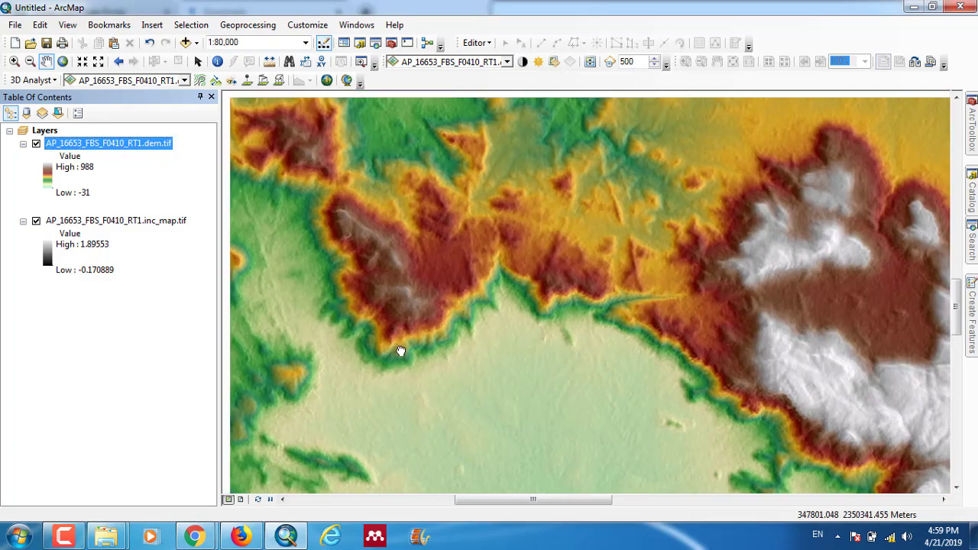